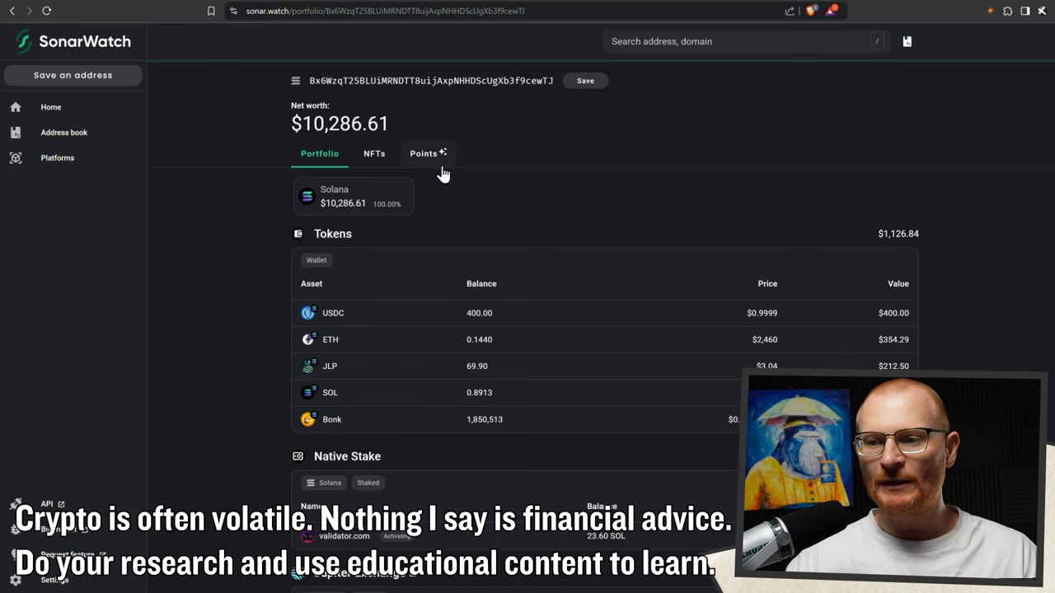
Review the wallet's tokens, native stake, Jupiter Exchange, LuLo and Meteora positions in SonarWatch, and compare its balances in the Step dashboard.
scroll(445, 177, down, 3)
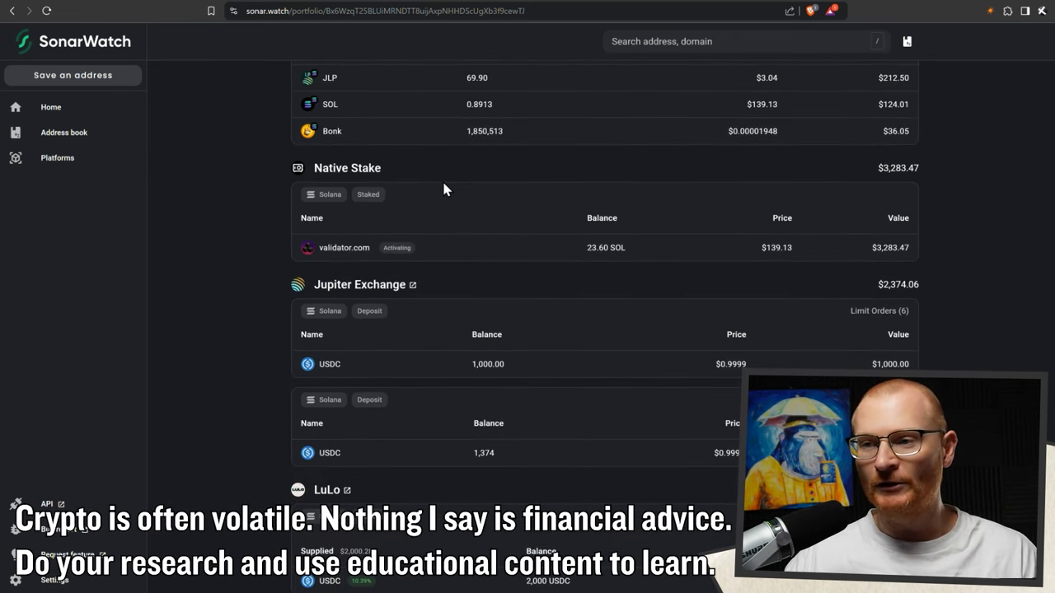
scroll(443, 189, up, 3)
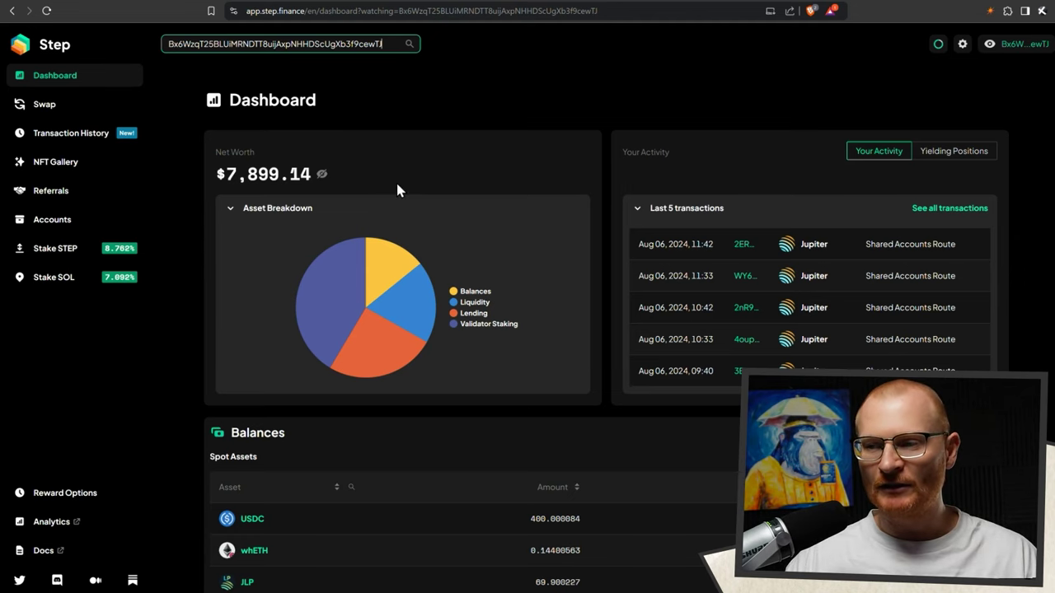
scroll(395, 198, down, 5)
scroll(399, 208, down, 3)
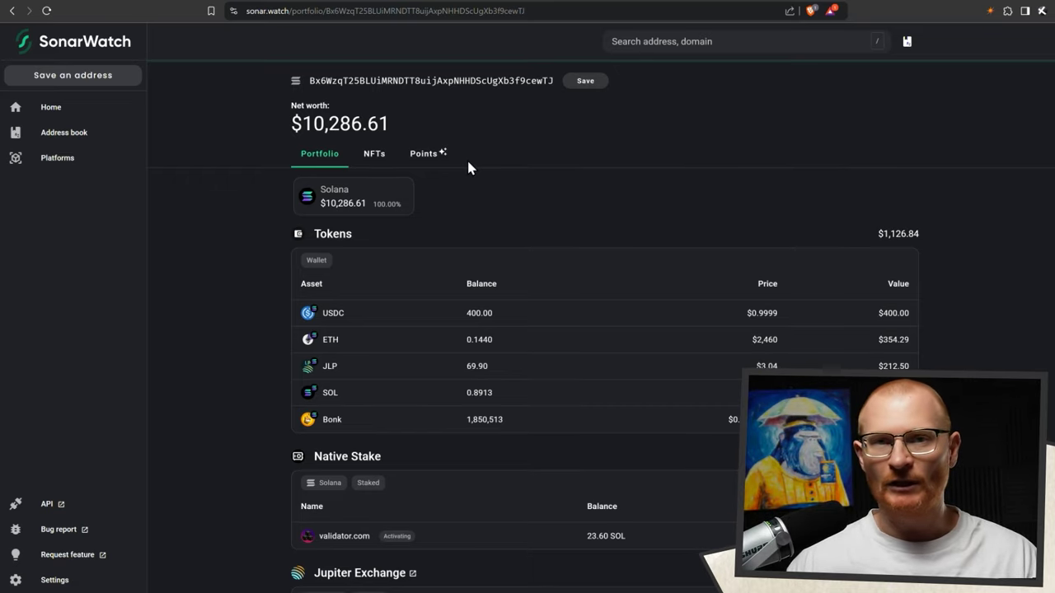
scroll(550, 122, down, 1)
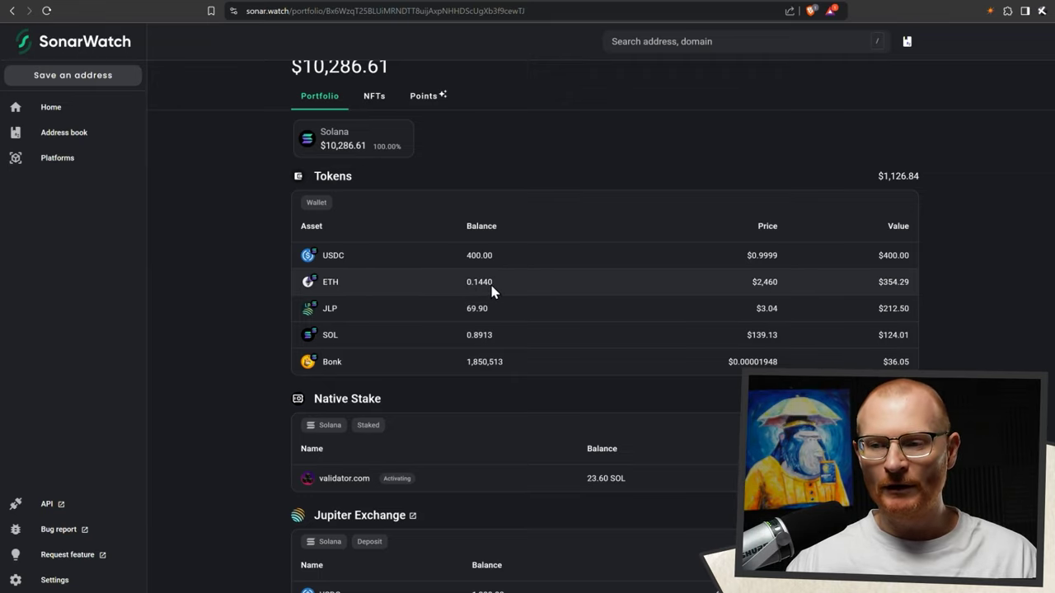
scroll(494, 341, down, 3)
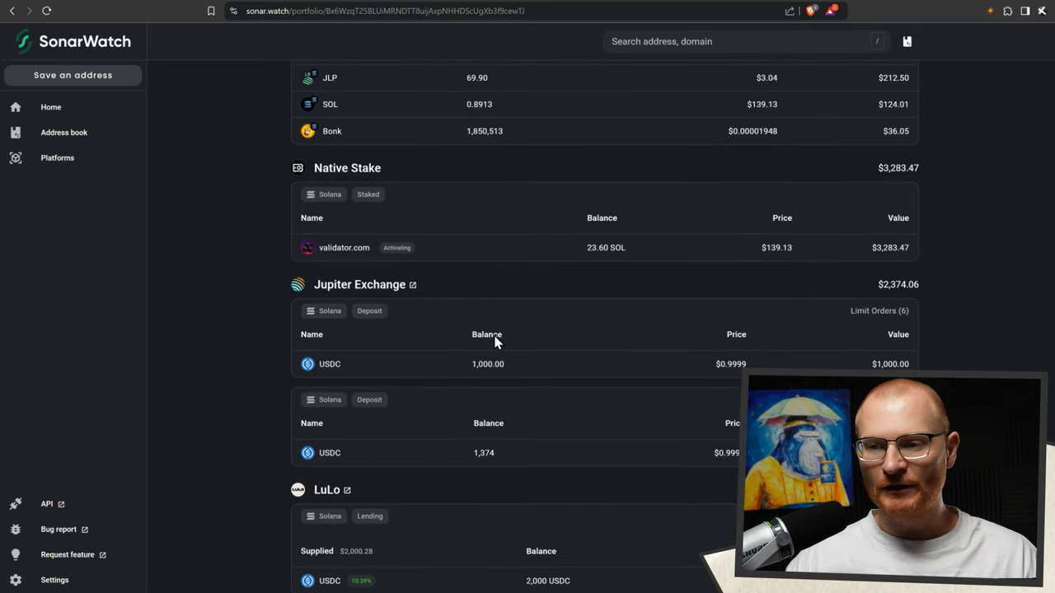
scroll(494, 341, down, 2)
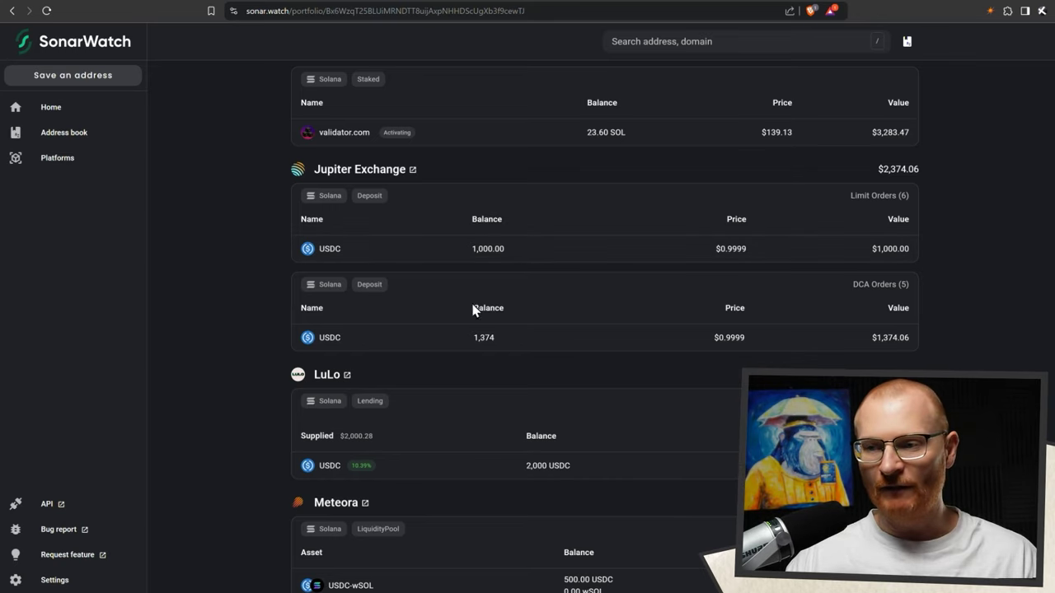
Open Jupiter from the portfolio's Jupiter Exchange section and connect the Solflare wallet with Auto-connect and Auto-approve enabled.
click(412, 171)
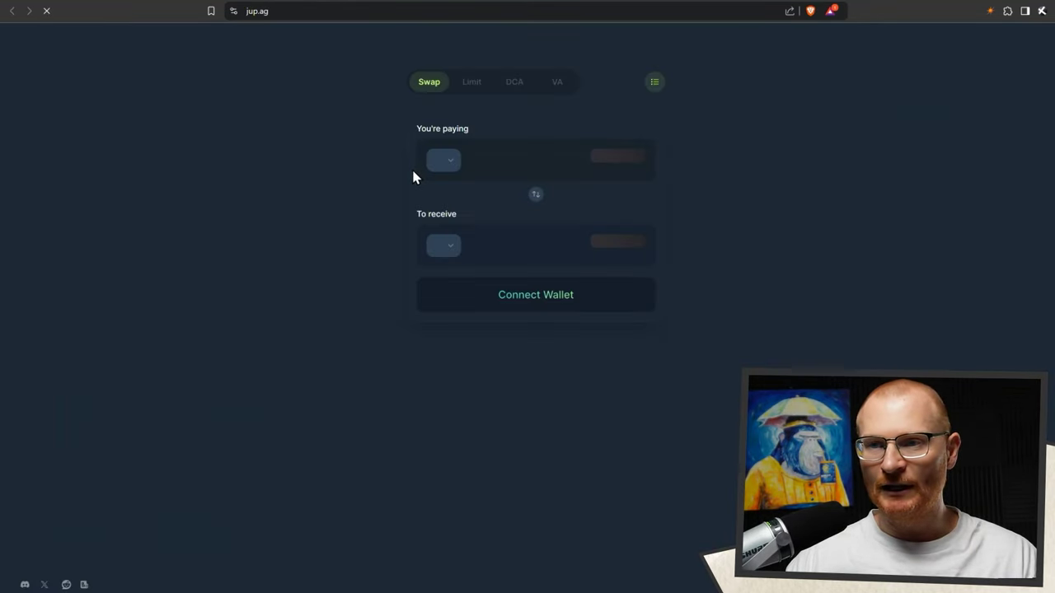
click(1015, 46)
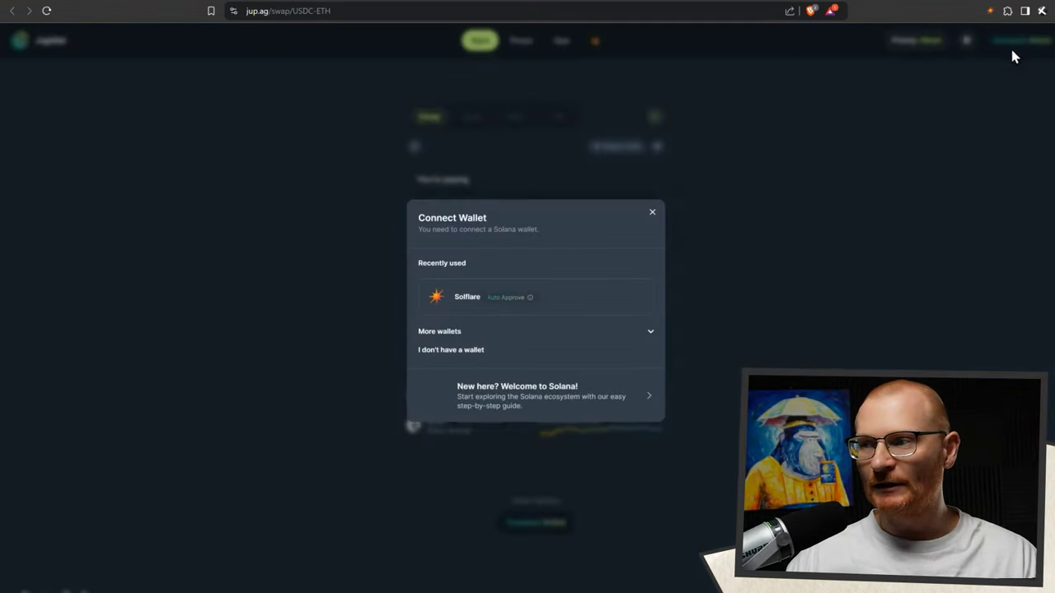
click(536, 305)
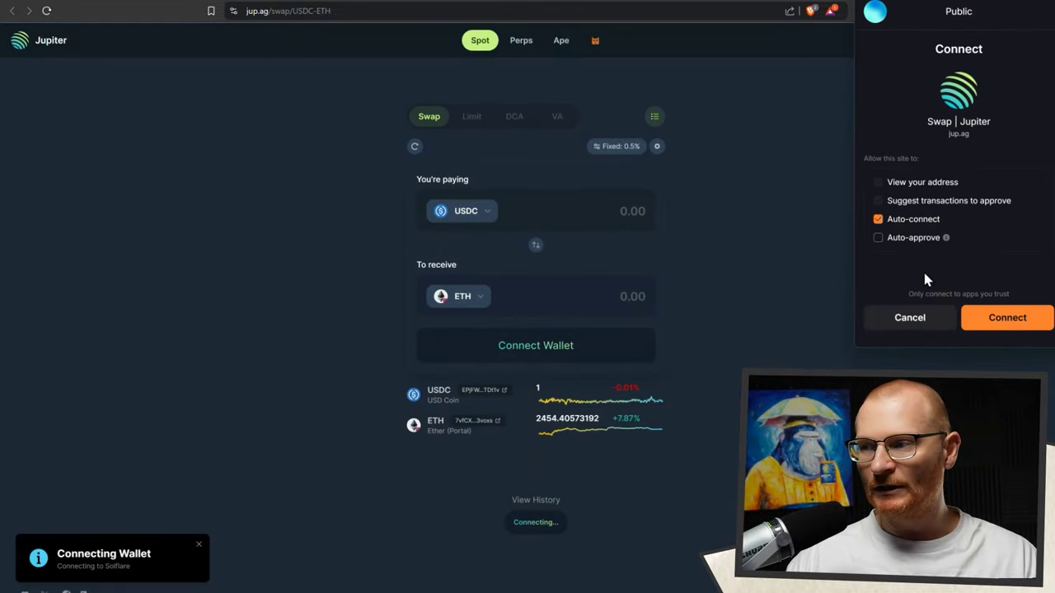
click(877, 238)
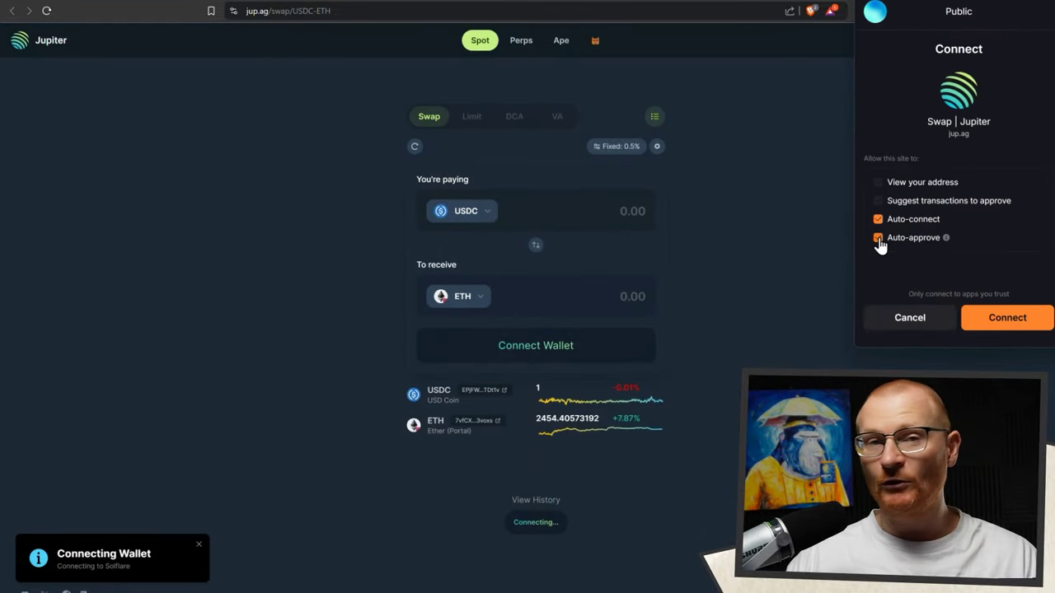
click(989, 319)
Examine the wallet's open limit orders and its active DCA orders on Jupiter.
click(473, 116)
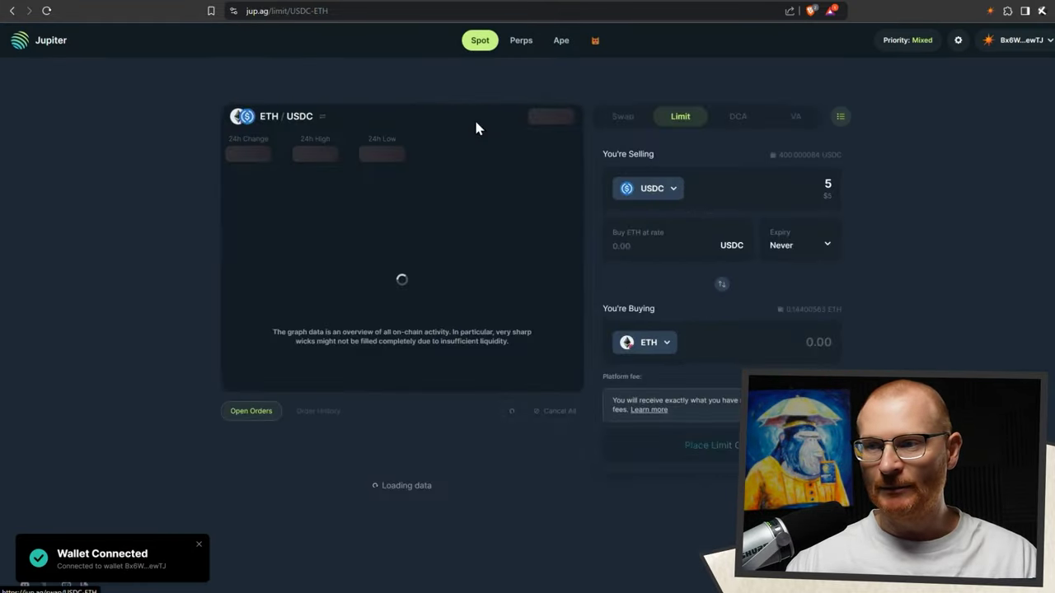
scroll(629, 386, down, 3)
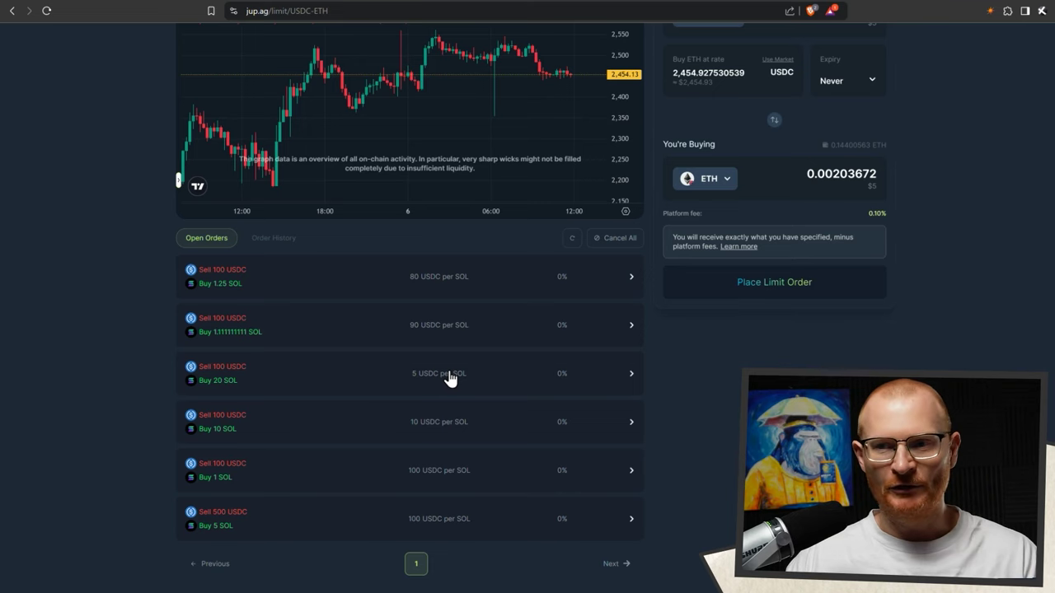
scroll(450, 379, up, 2)
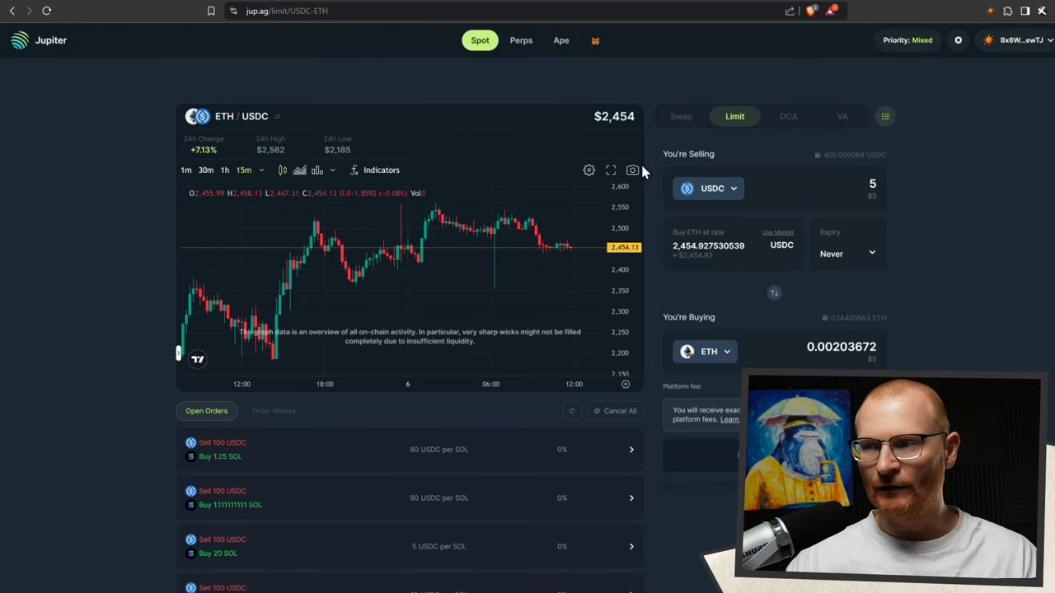
click(784, 117)
scroll(390, 273, down, 2)
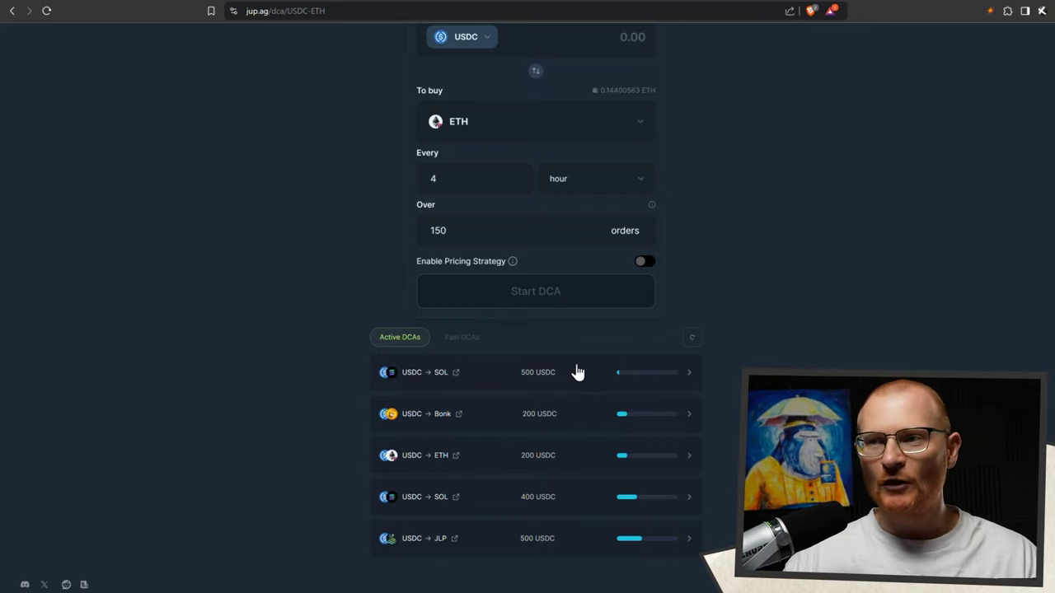
Switch to the NX Finance site, agree to its privacy policy and confirm.
key(ctrl+Tab)
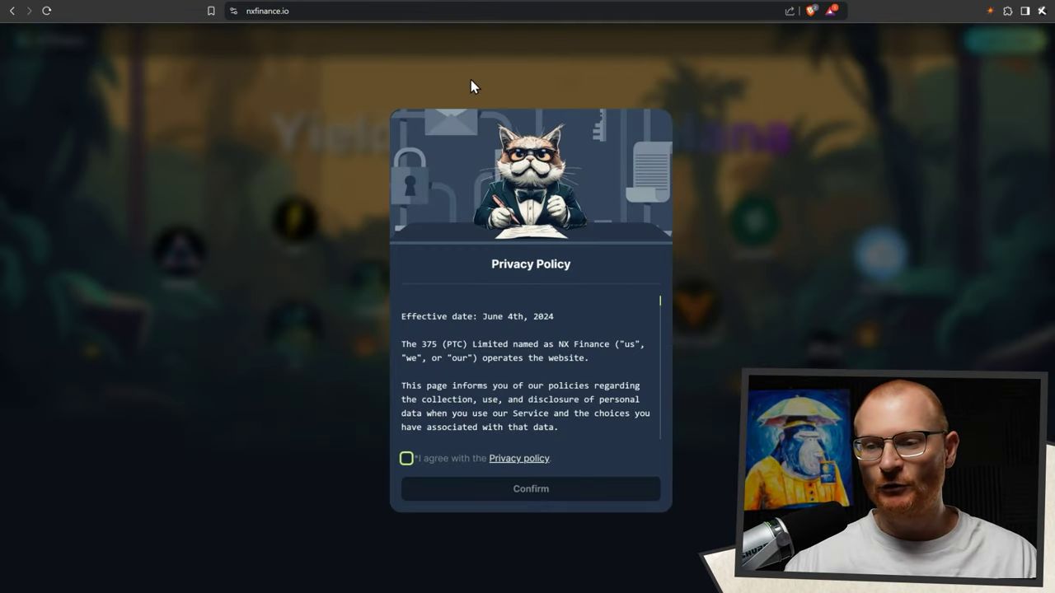
click(465, 460)
click(532, 490)
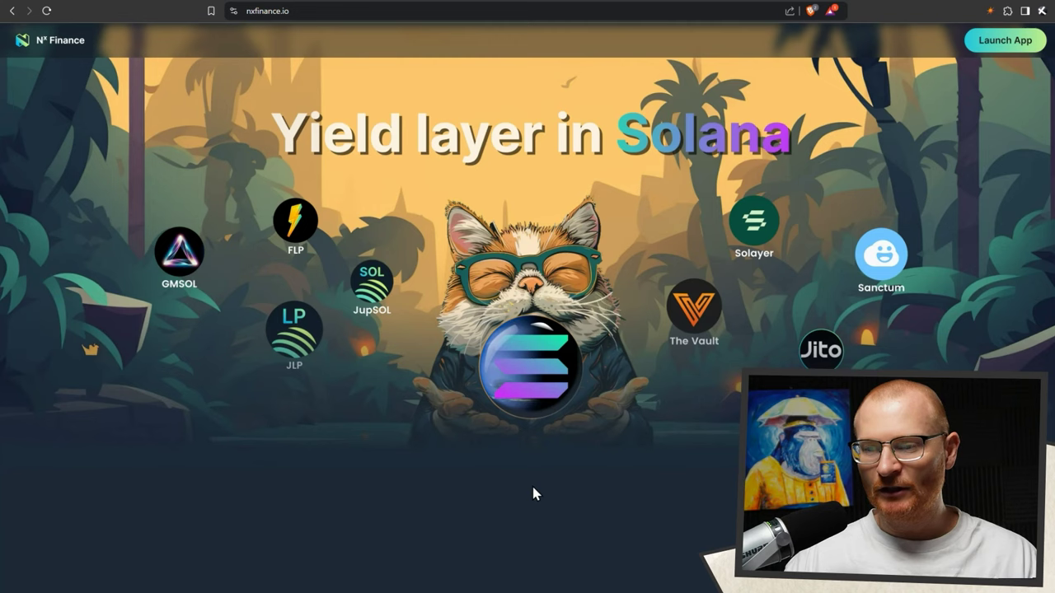
Launch the NX Finance app and connect the Solflare wallet with Auto-connect enabled.
click(1001, 39)
click(998, 49)
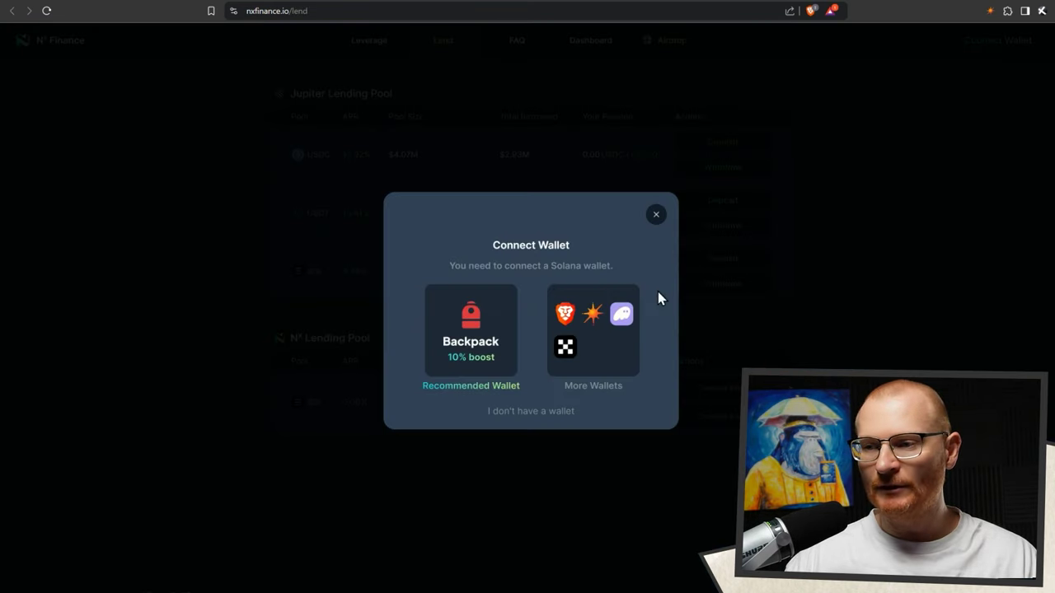
click(592, 313)
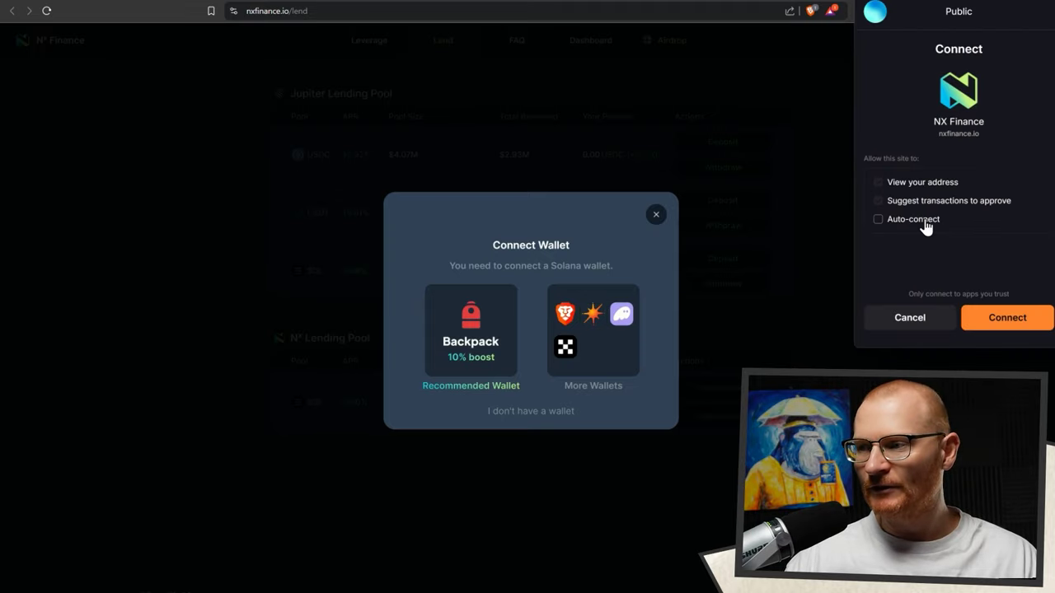
click(923, 221)
click(993, 323)
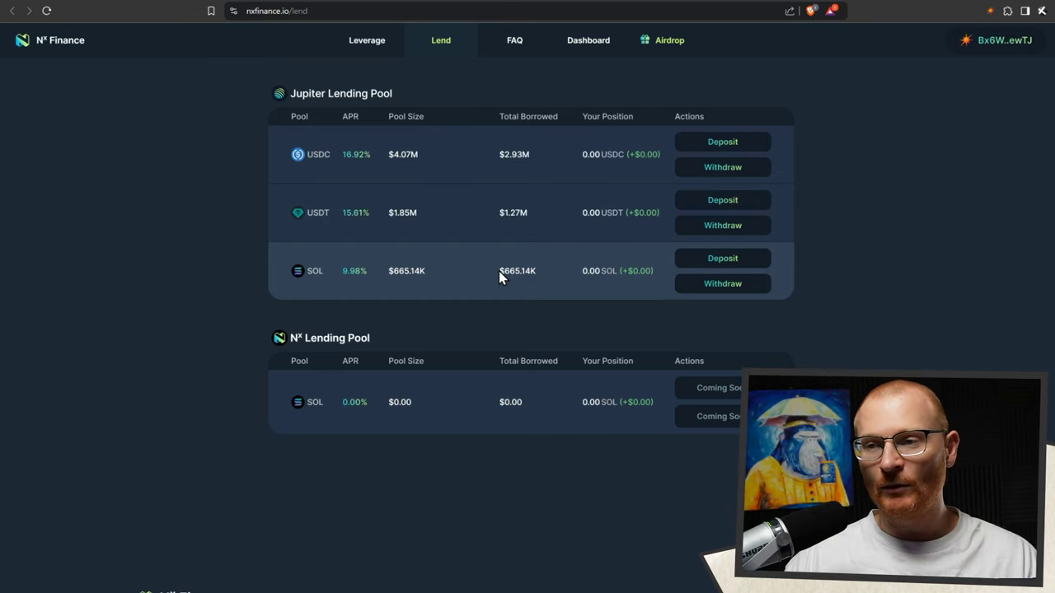
Set up a leverage position with 35 JLP as collateral, borrowing USDT at 2.20X leverage.
click(376, 50)
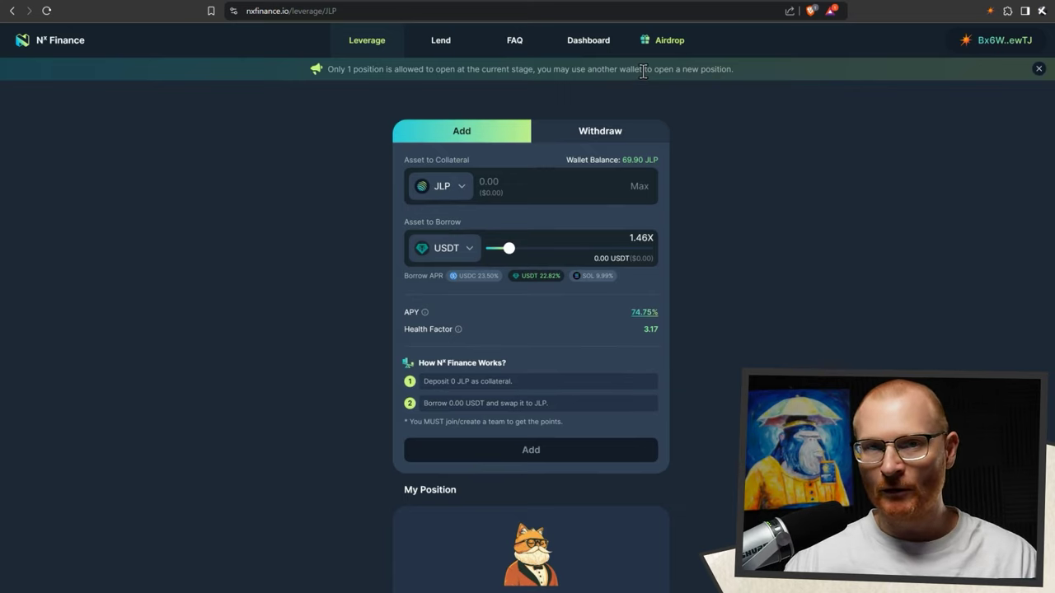
click(568, 178)
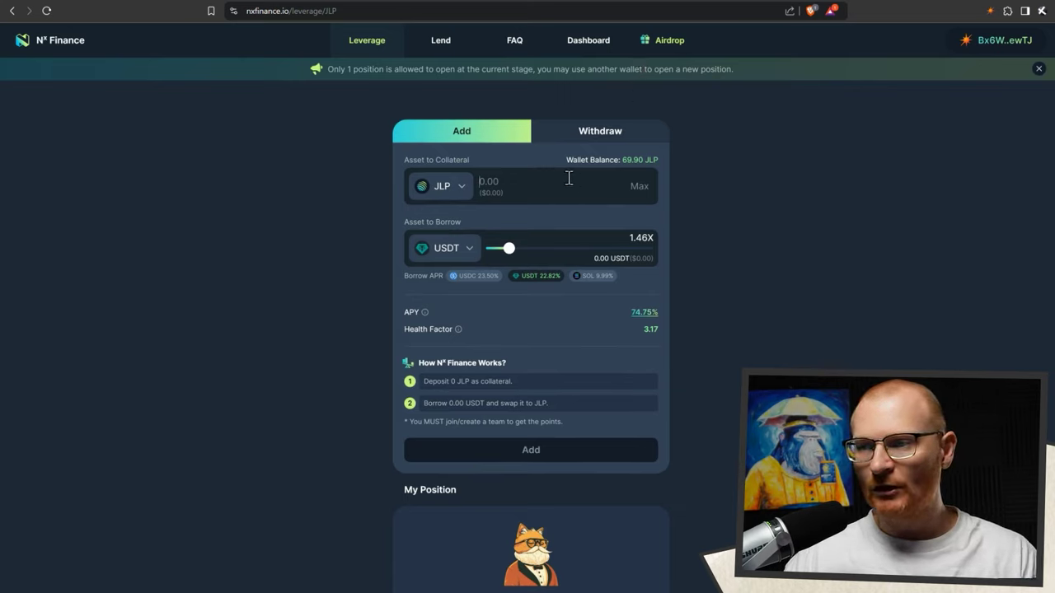
text(35)
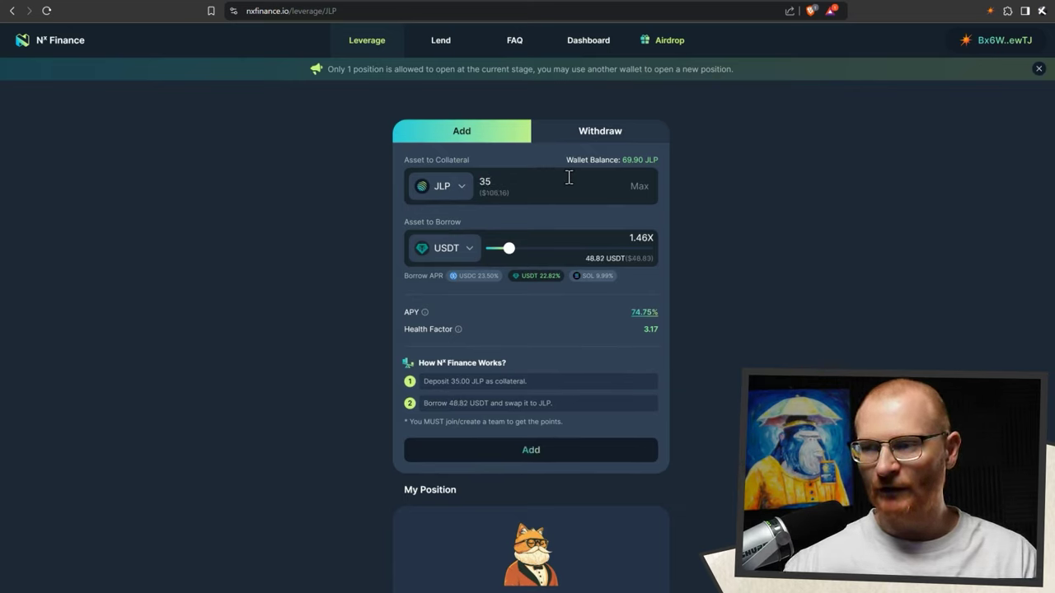
drag(510, 248, 537, 250)
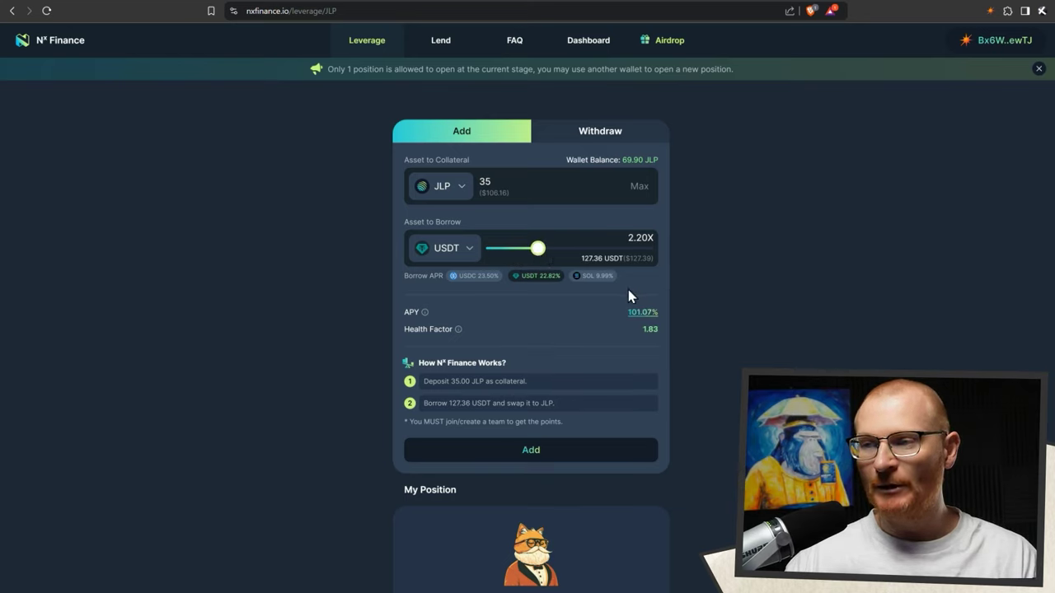
click(450, 196)
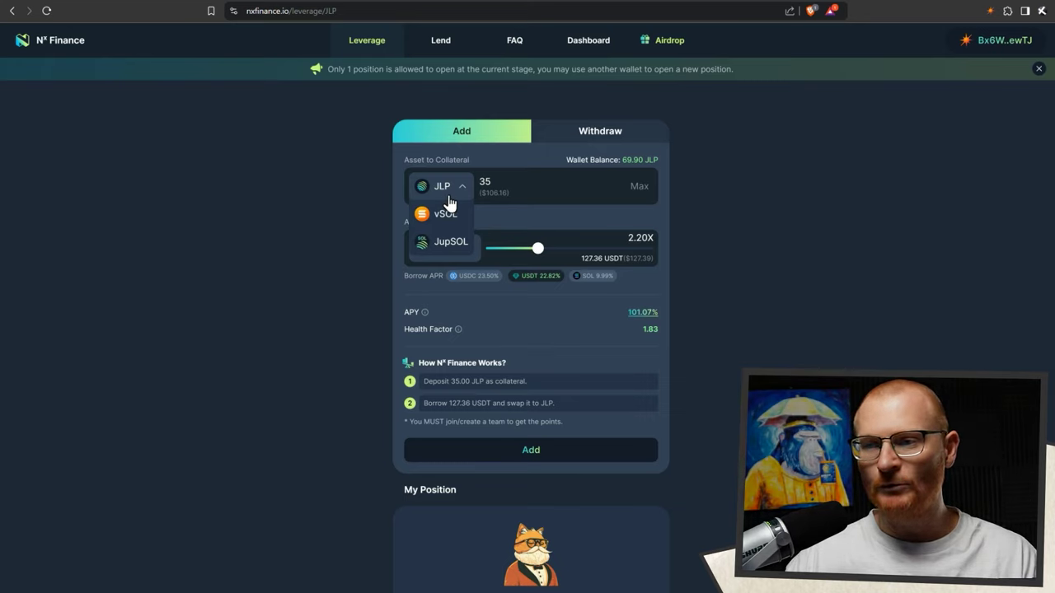
click(448, 198)
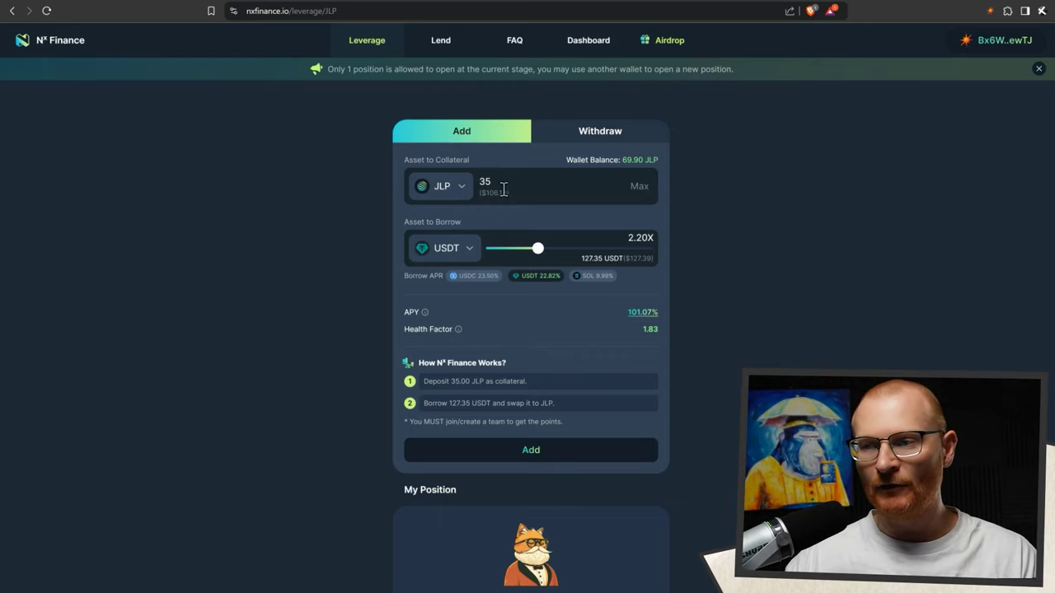
Add the leveraged JLP position, approve the transaction in the wallet, and dismiss the welcome survey.
scroll(550, 331, down, 3)
click(540, 219)
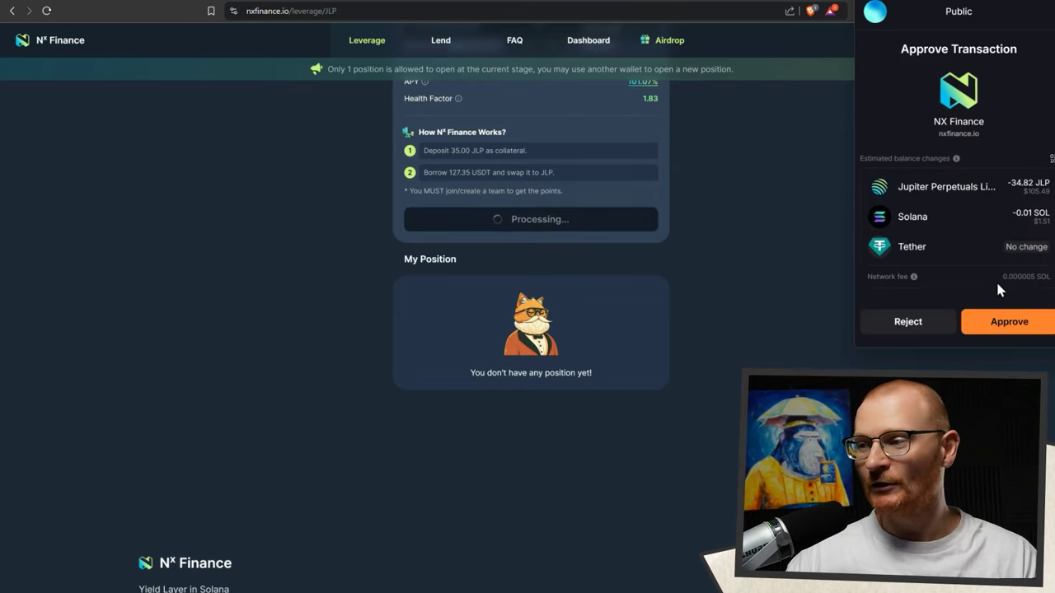
click(1008, 326)
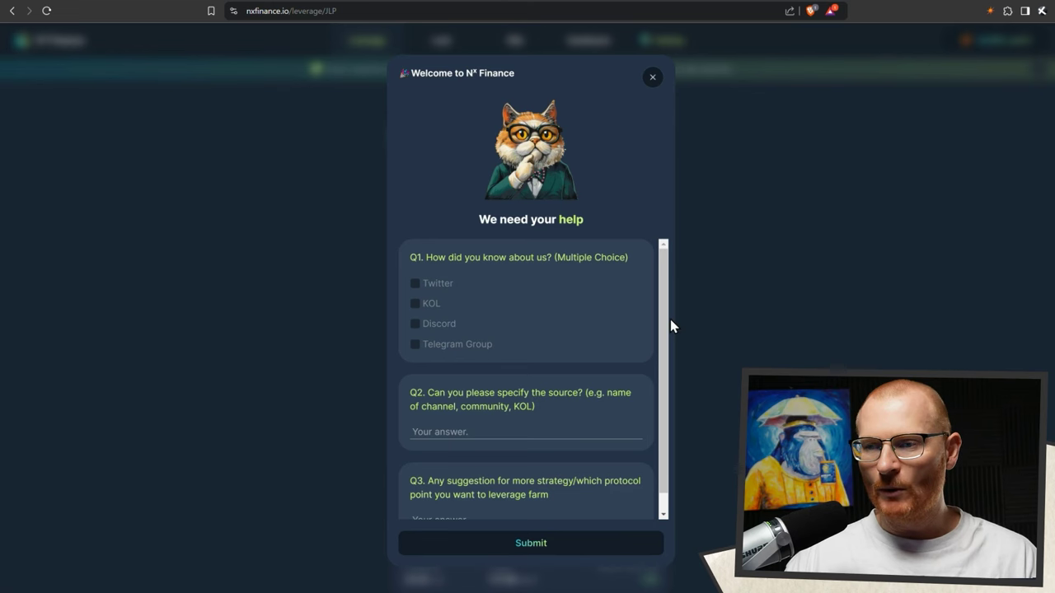
click(652, 77)
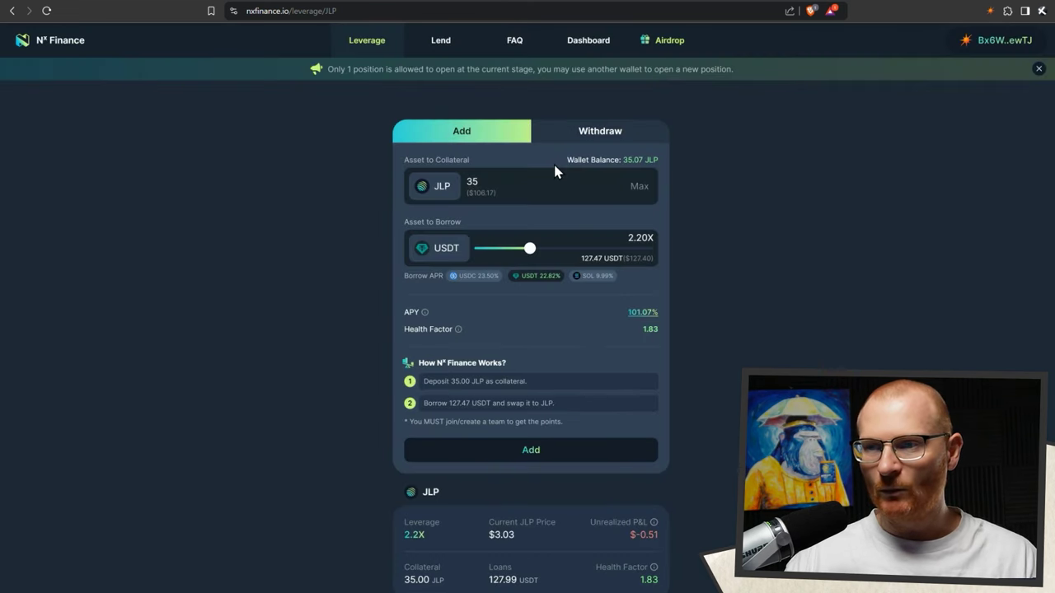
Examine the opened JLP position's details, the net APY breakdown and the explanation of how APY is calculated.
scroll(582, 250, down, 2)
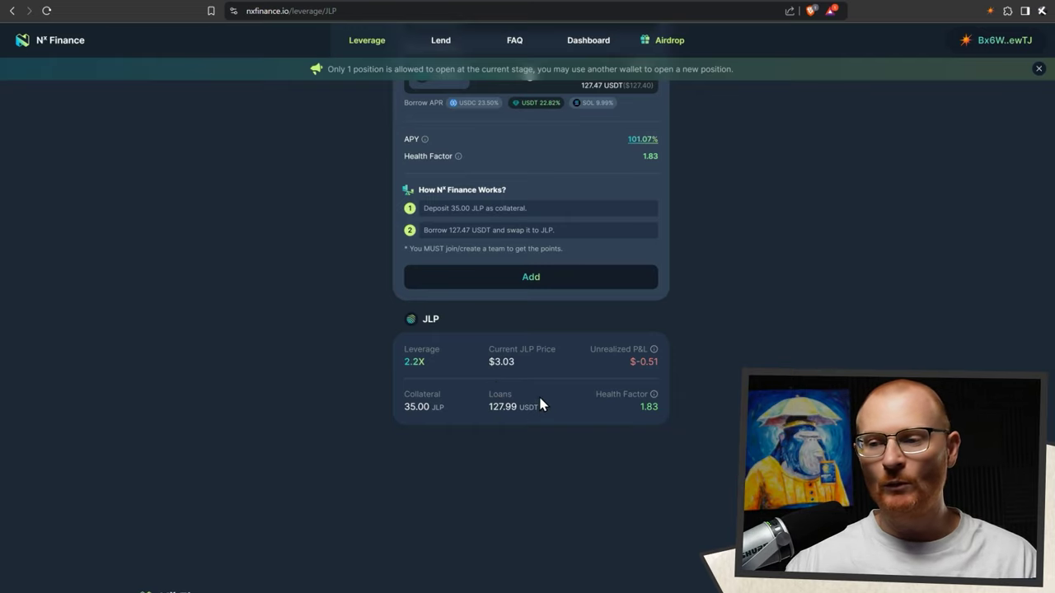
scroll(542, 402, up, 2)
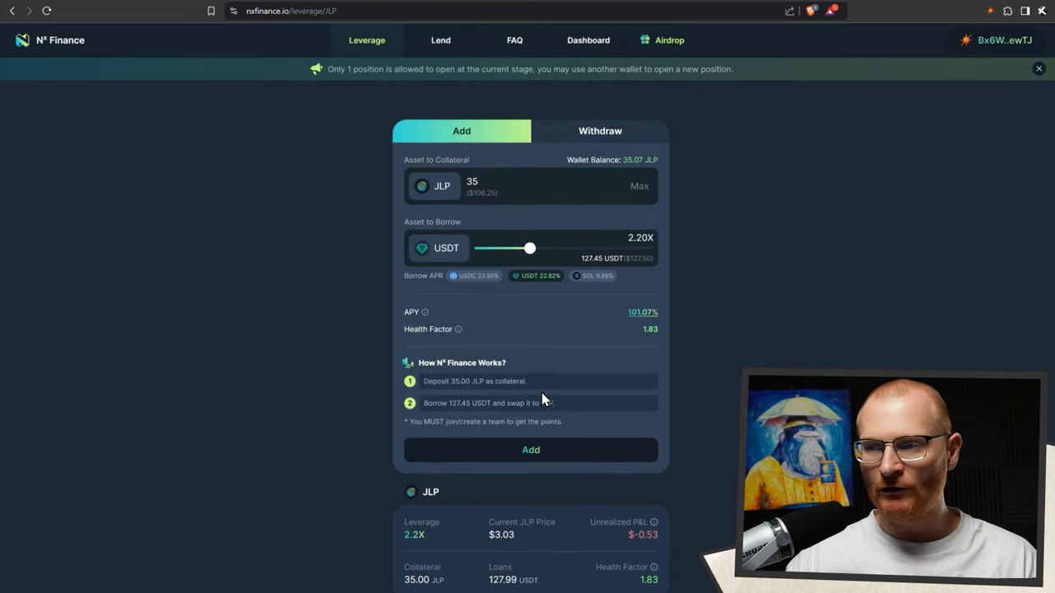
mouse_move(648, 315)
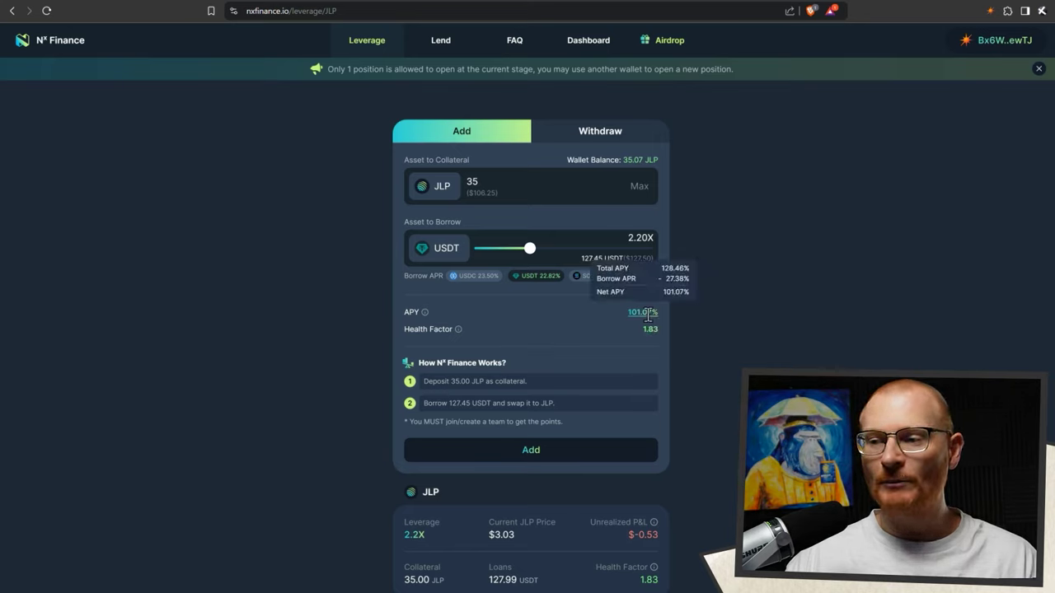
mouse_move(426, 316)
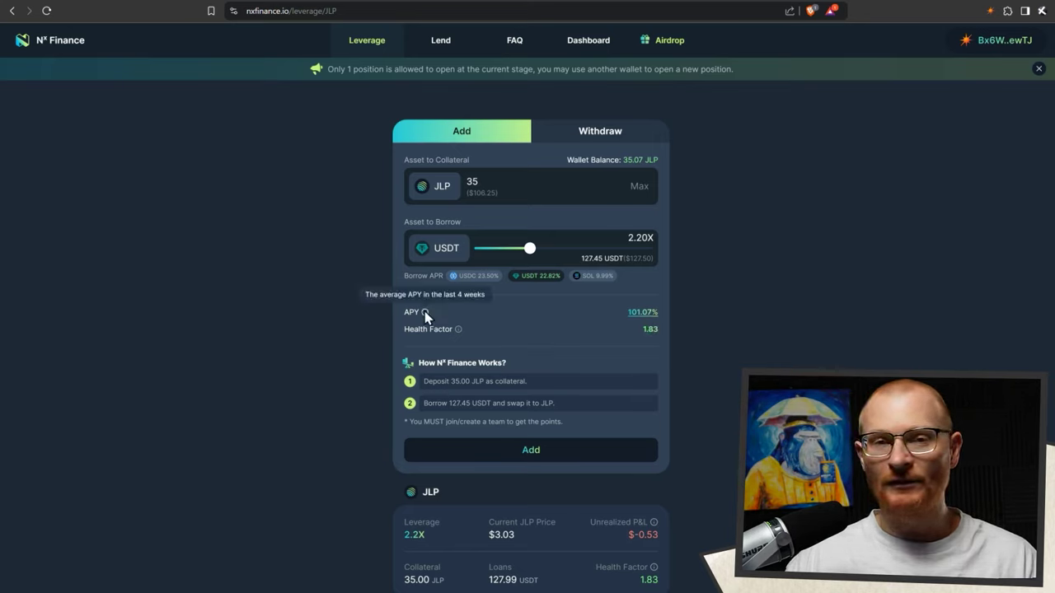
Switch to Kamino, connect the Solflare wallet, accept the Terms and Conditions and approve the connection in the wallet.
click(766, 2)
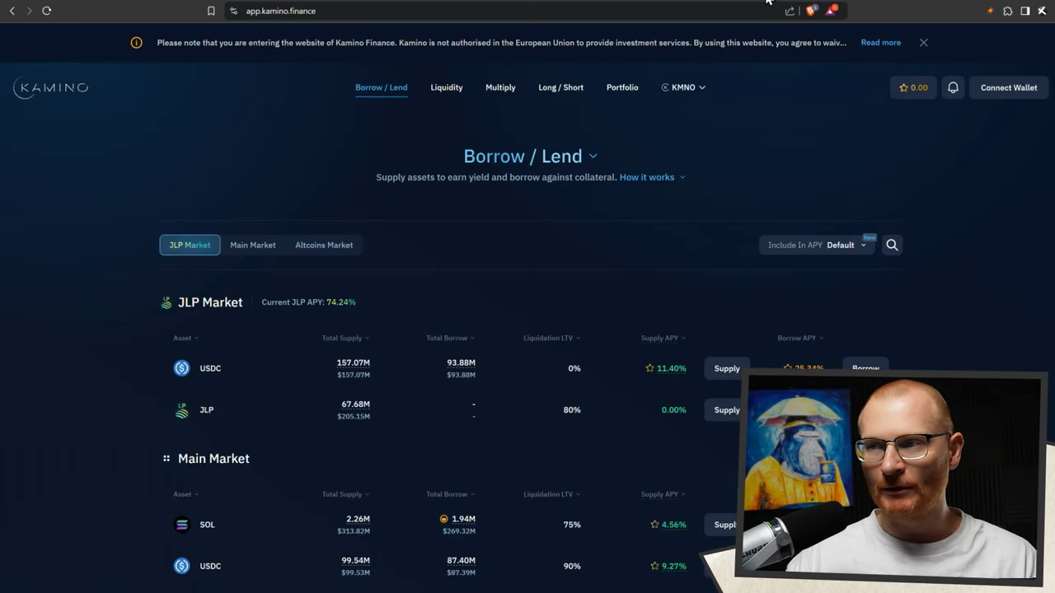
click(1004, 93)
click(531, 185)
click(533, 238)
scroll(532, 348, down, 10)
scroll(524, 349, down, 15)
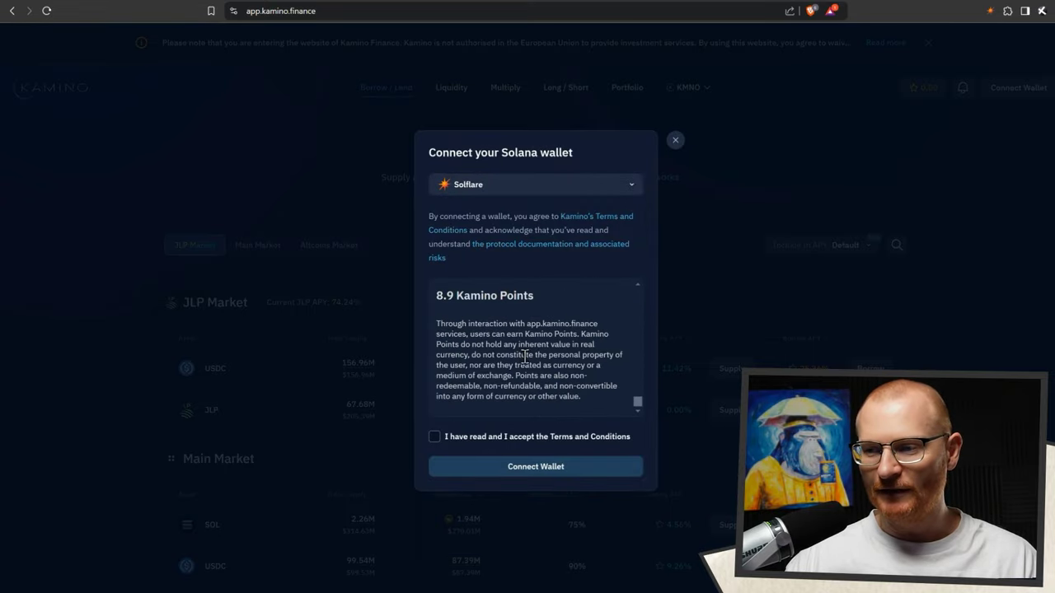
click(434, 437)
click(569, 467)
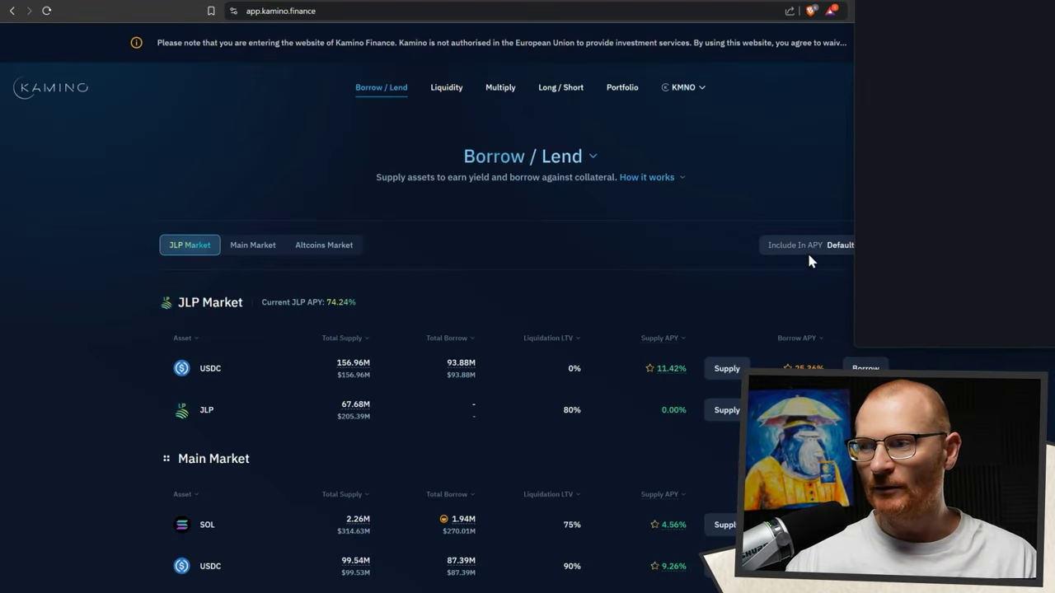
click(999, 320)
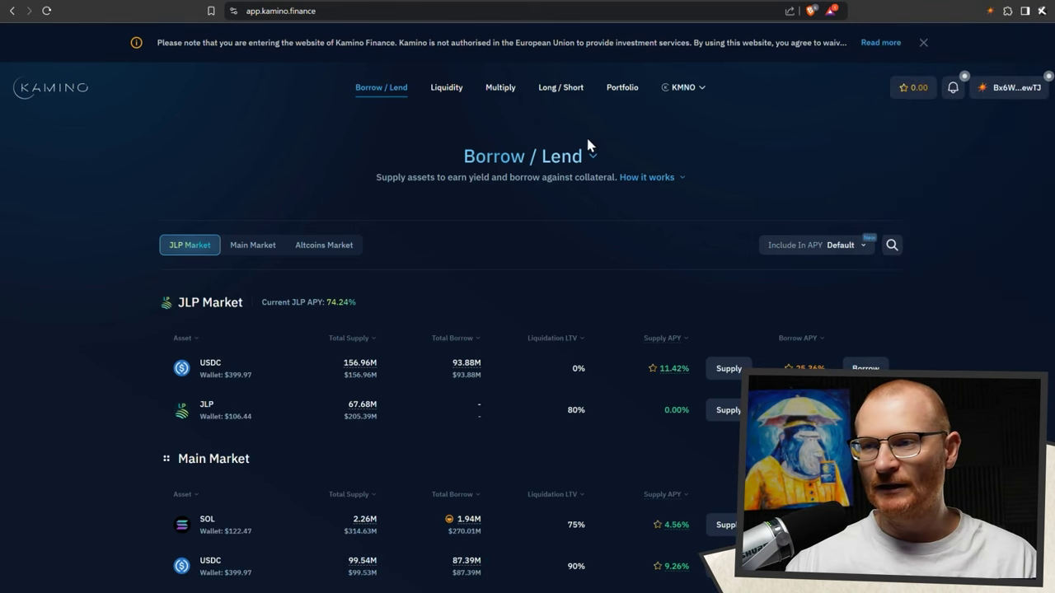
Open the JLP vault from Kamino's Multiply listings.
click(498, 91)
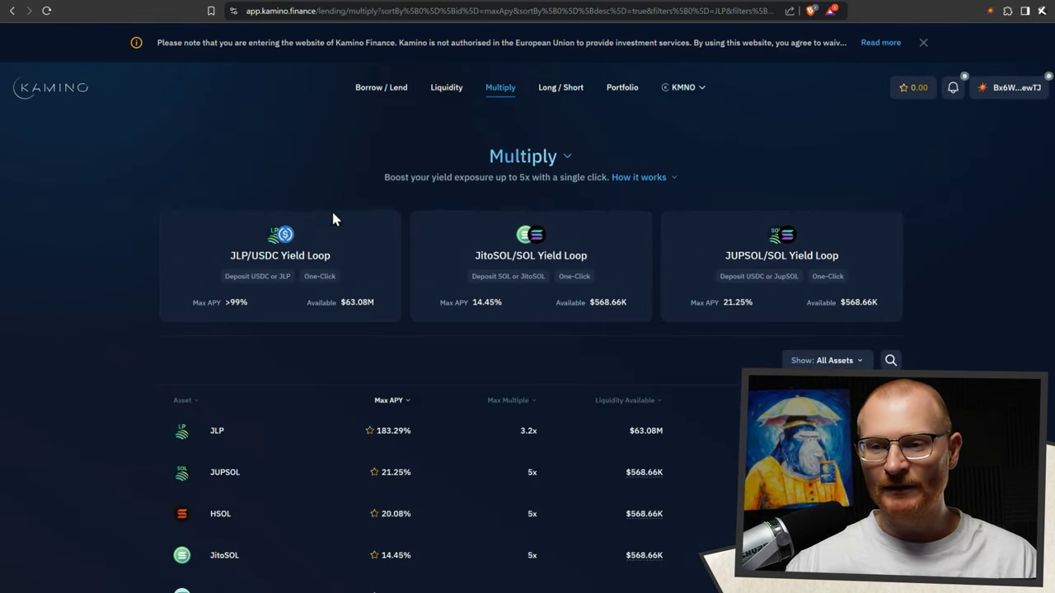
scroll(329, 229, down, 1)
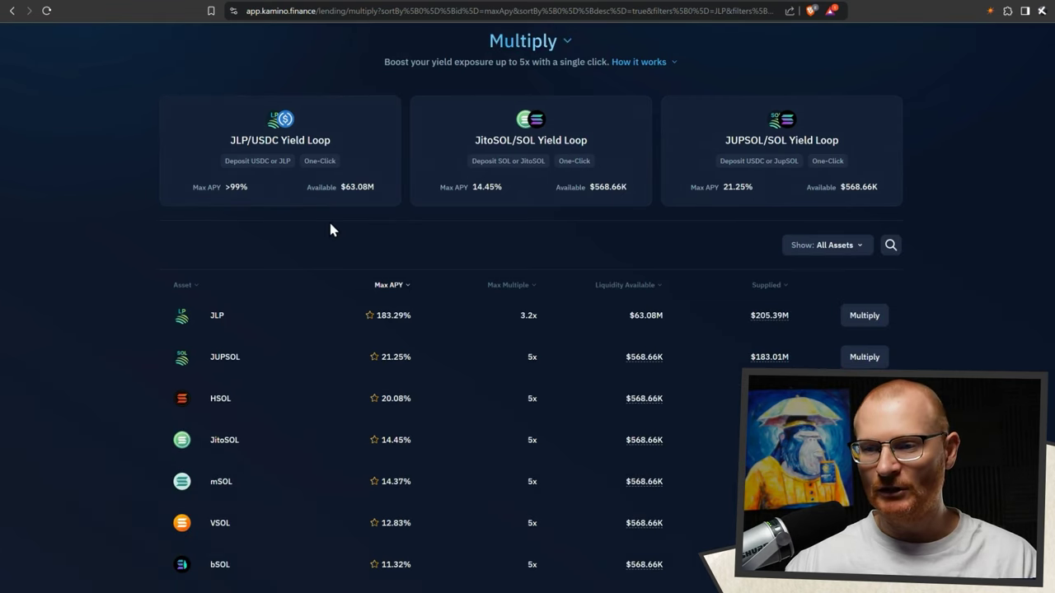
click(415, 321)
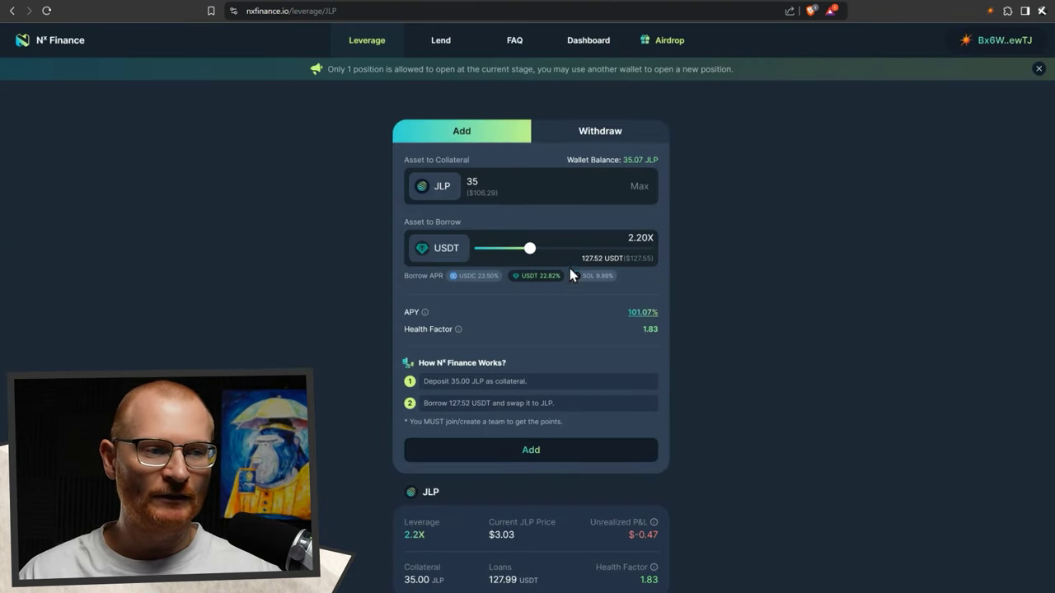
Raise the leverage to 5.00X on NX Finance for comparison, and enter the maximum 35.077662 JLP as the deposit on Kamino.
drag(530, 248, 691, 266)
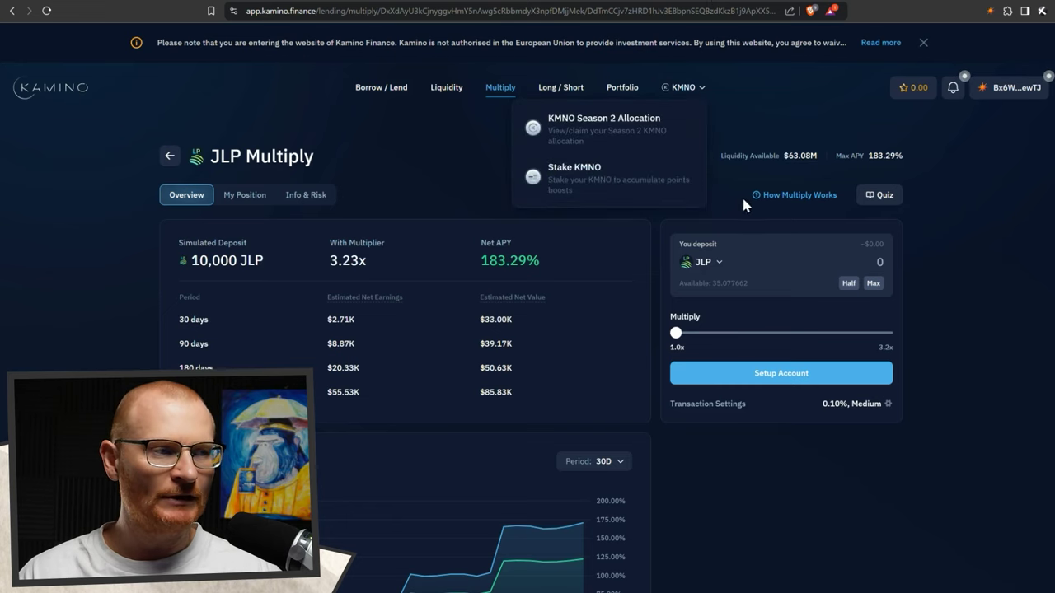
click(873, 283)
scroll(873, 283, down, 1)
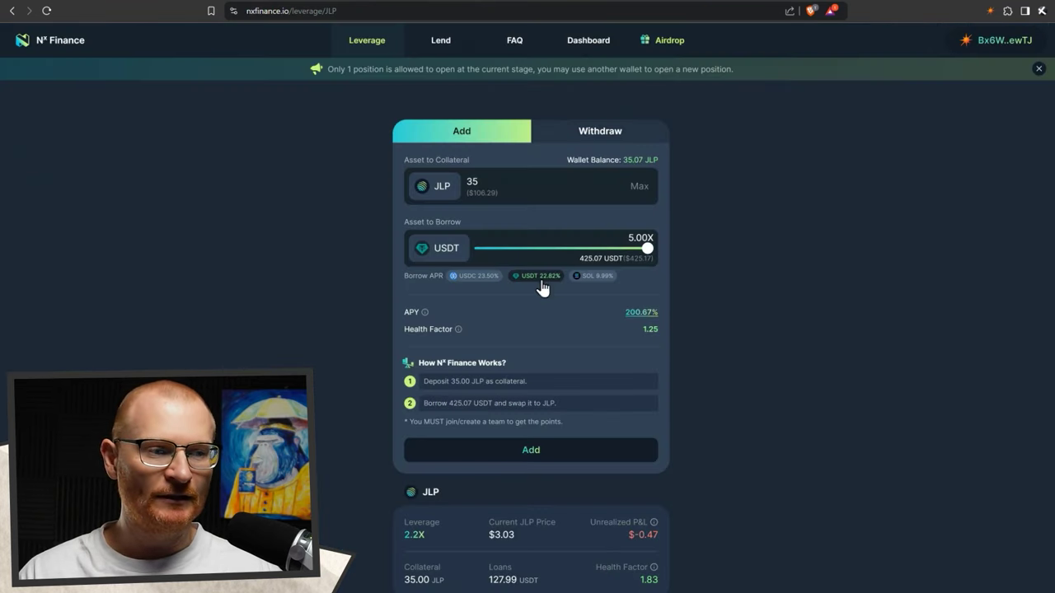
Review the NX Finance borrow rate, APY, health factor and open JLP position at the 5.00X leverage setting.
scroll(539, 313, down, 1)
scroll(538, 346, down, 1)
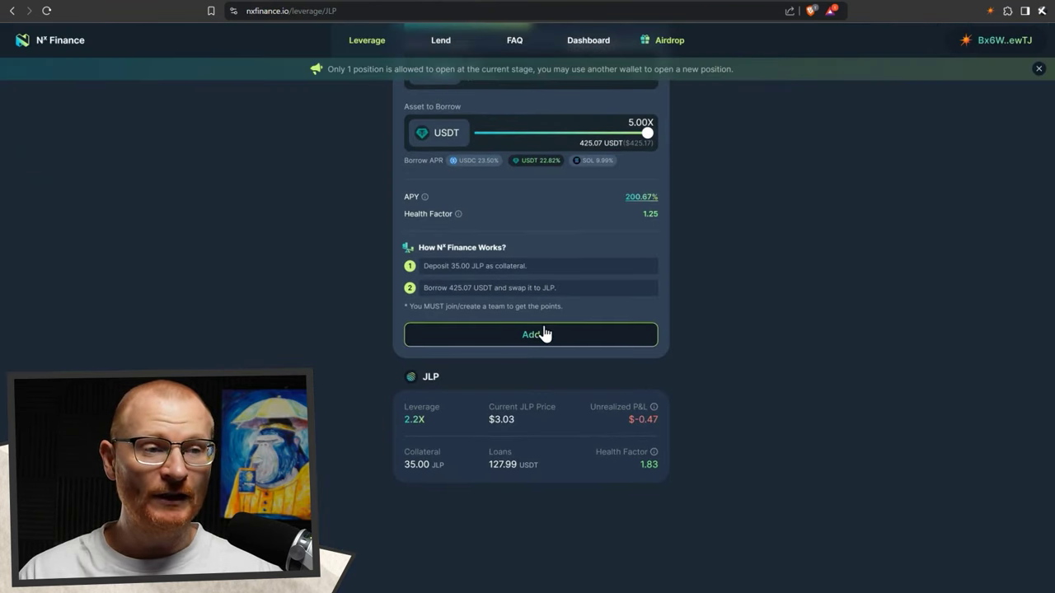
scroll(697, 162, up, 2)
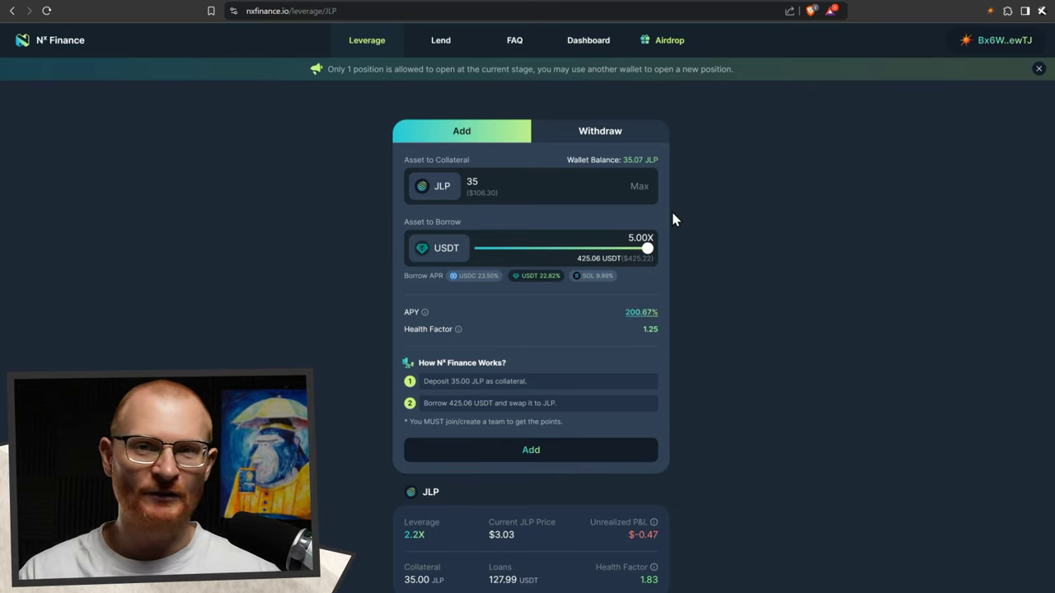
Switch back to Kamino and set the JLP Multiply leverage to about 2.1x.
click(713, 3)
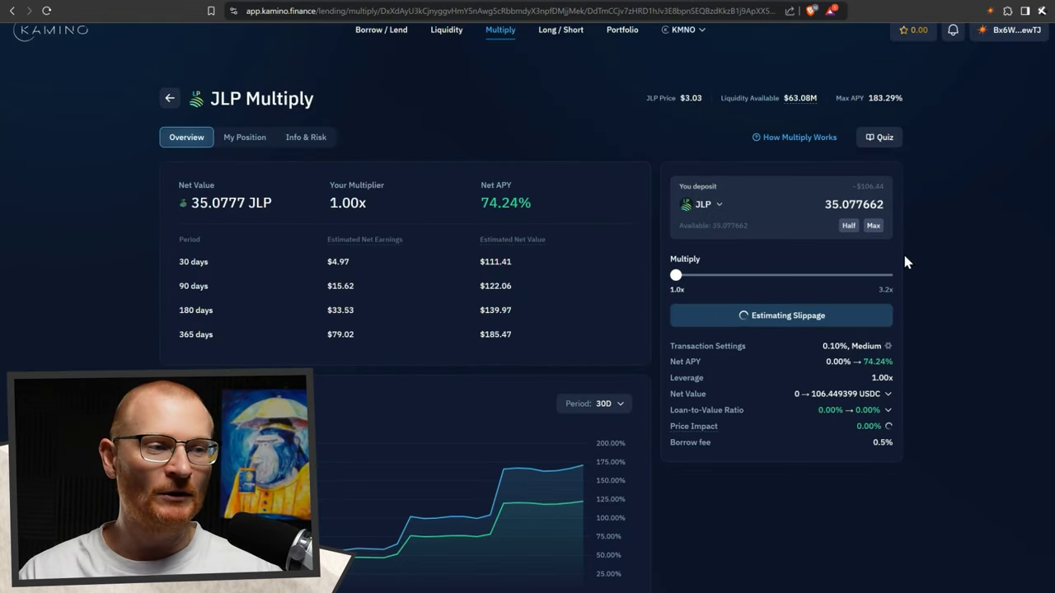
scroll(904, 262, down, 1)
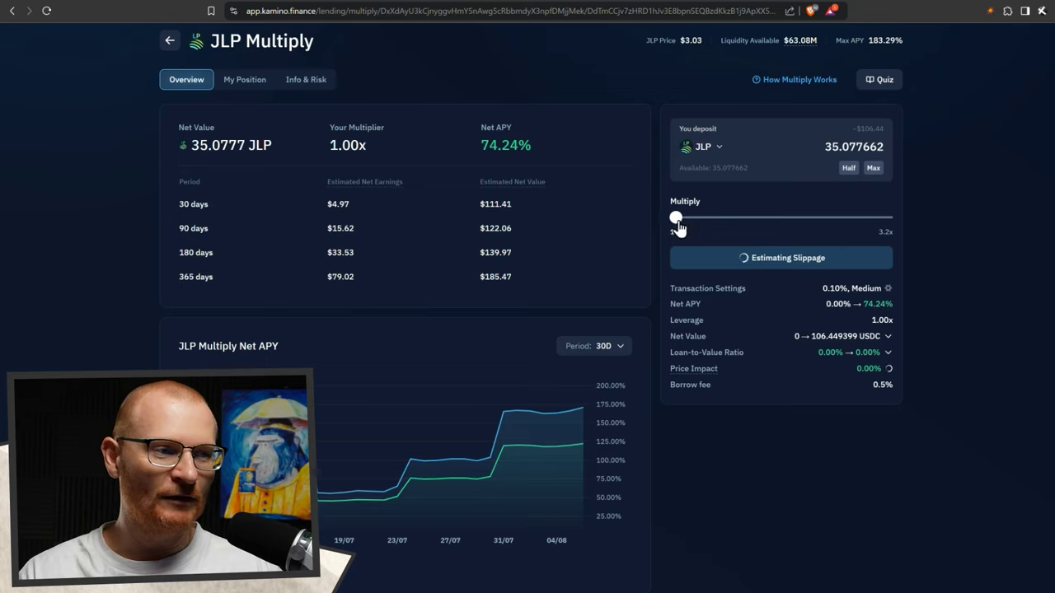
drag(677, 222, 781, 222)
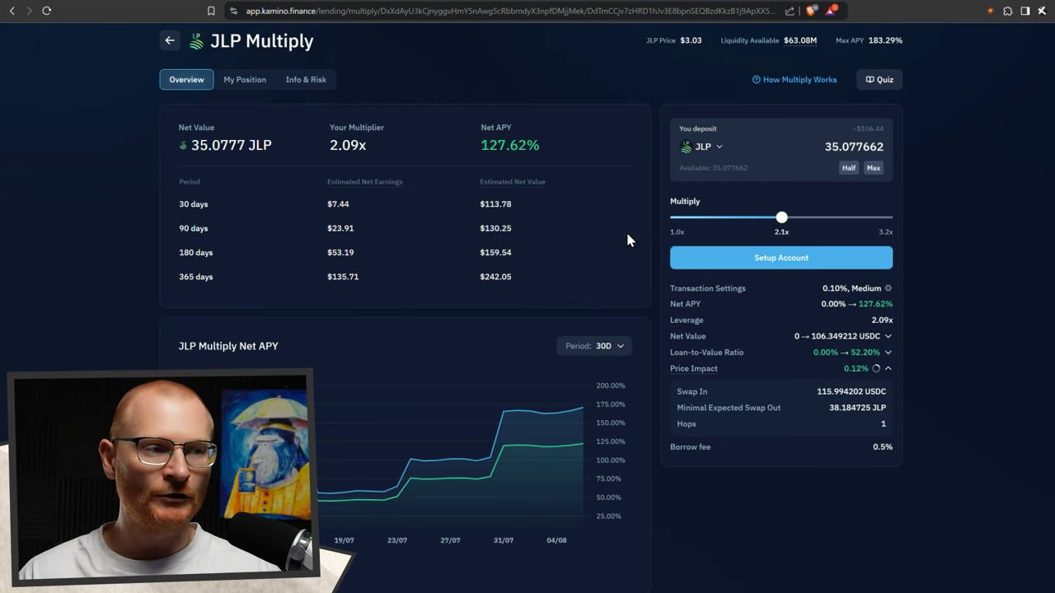
Set up the Kamino Multiply account and open the leveraged JLP position, trusting and approving the wallet transactions.
click(764, 257)
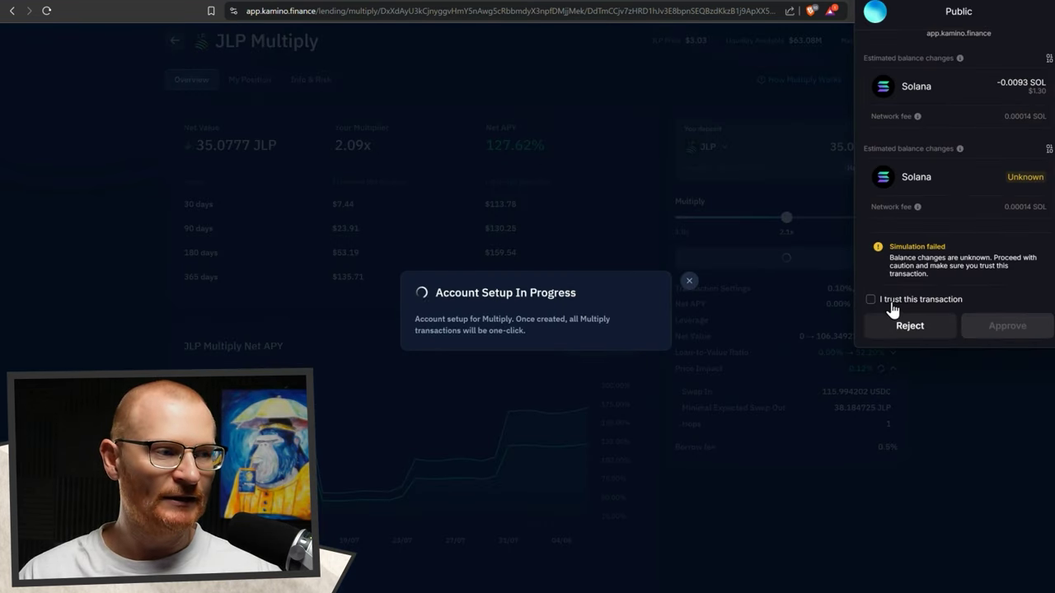
click(891, 302)
click(998, 326)
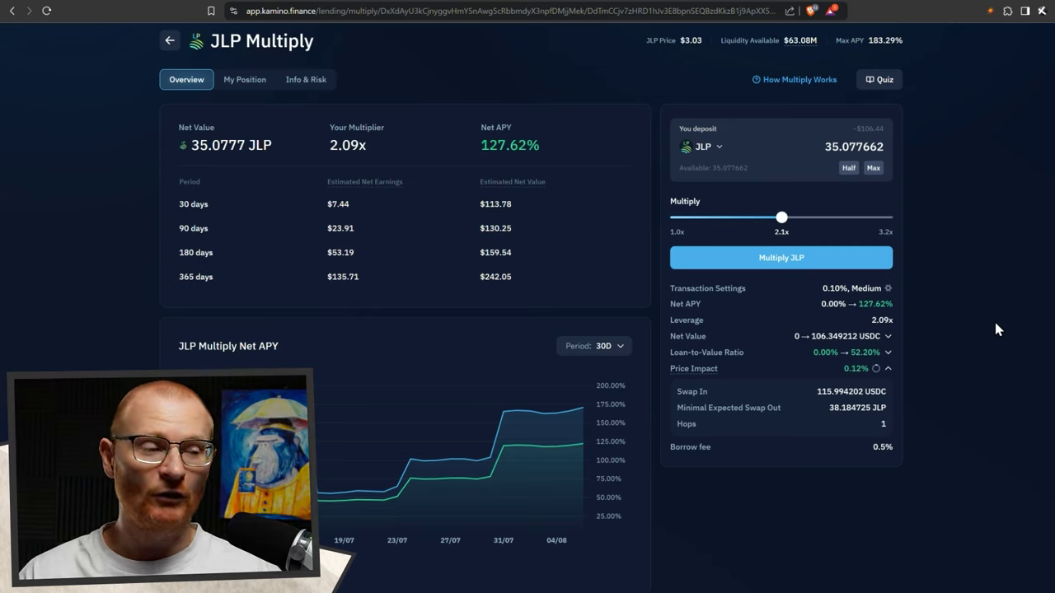
click(793, 262)
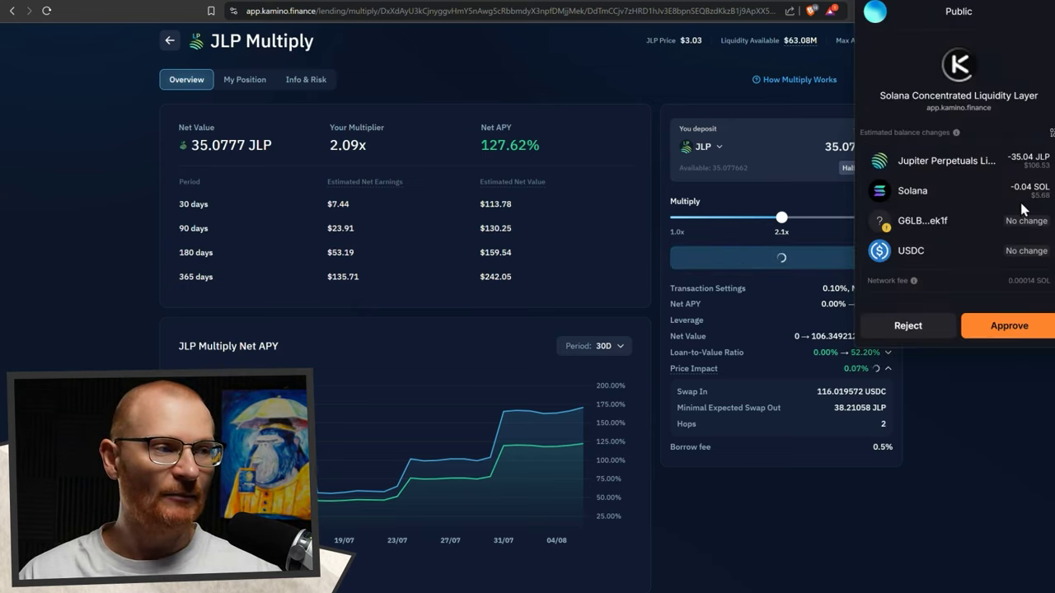
click(1007, 329)
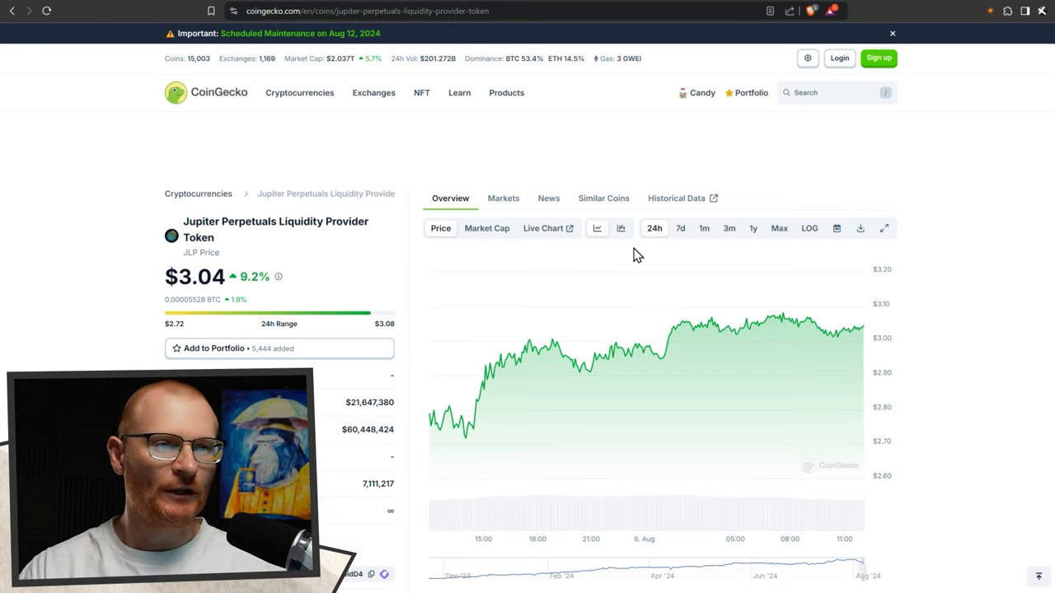
View the maximum price history of the JLP token on CoinGecko.
click(780, 231)
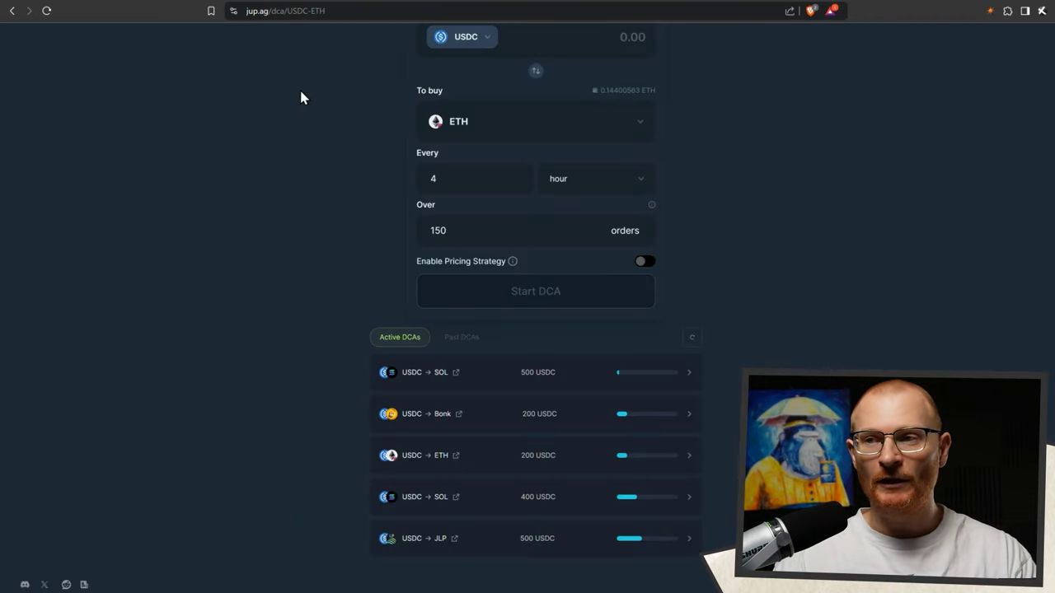
Swap the full balance of 400.000084 USDC for PYUSD on Jupiter.
scroll(301, 97, up, 2)
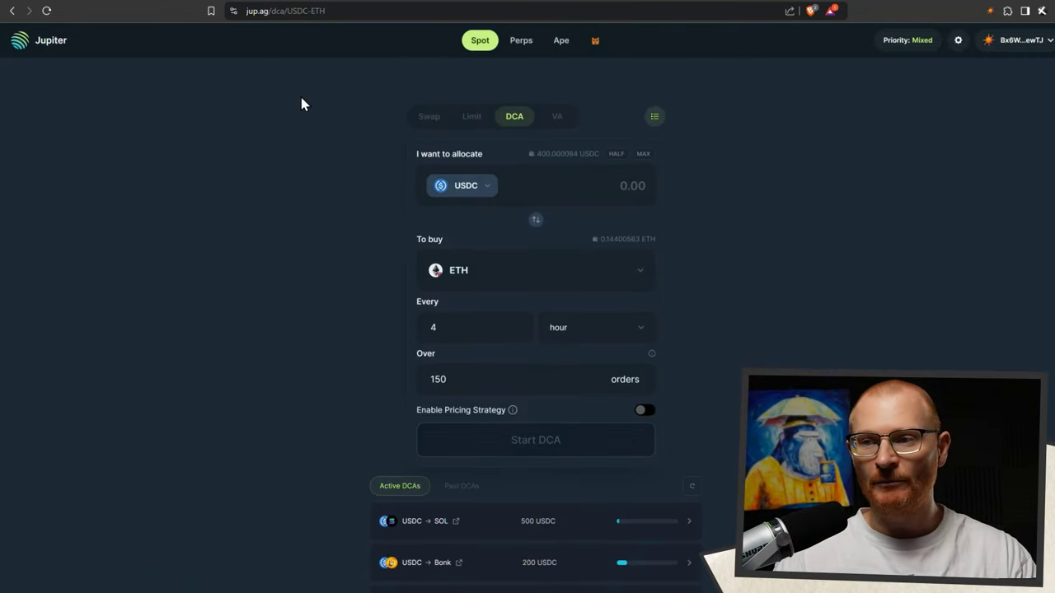
click(431, 117)
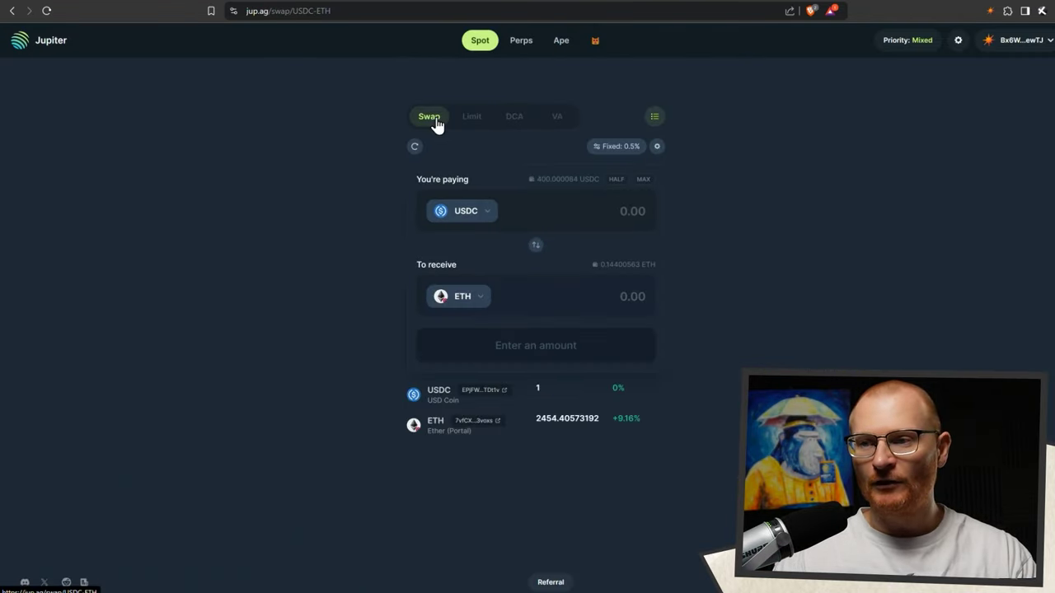
click(478, 300)
text(pyusd)
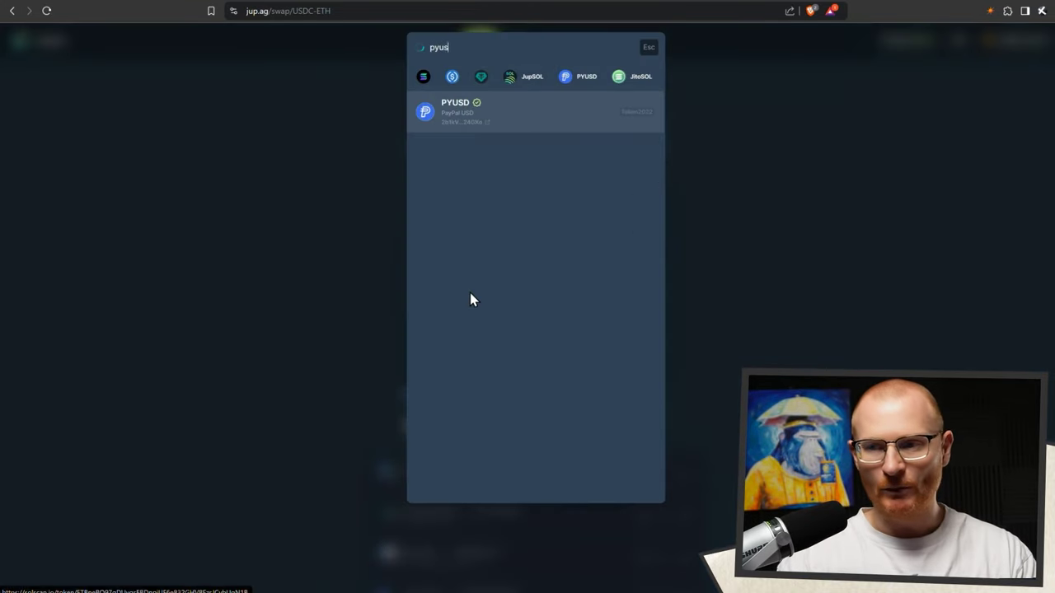
key(Return)
click(642, 179)
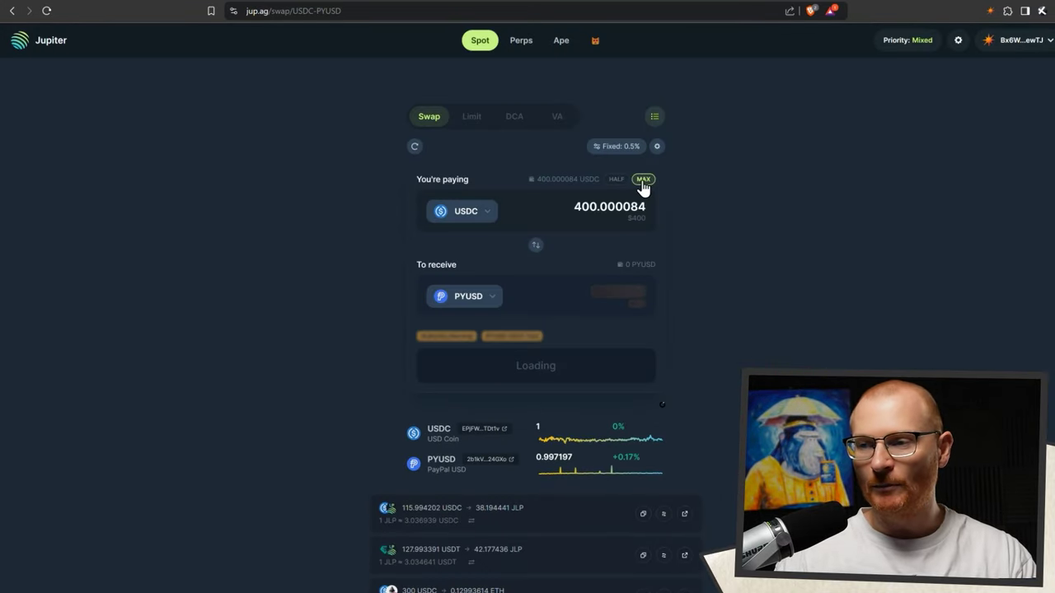
click(557, 372)
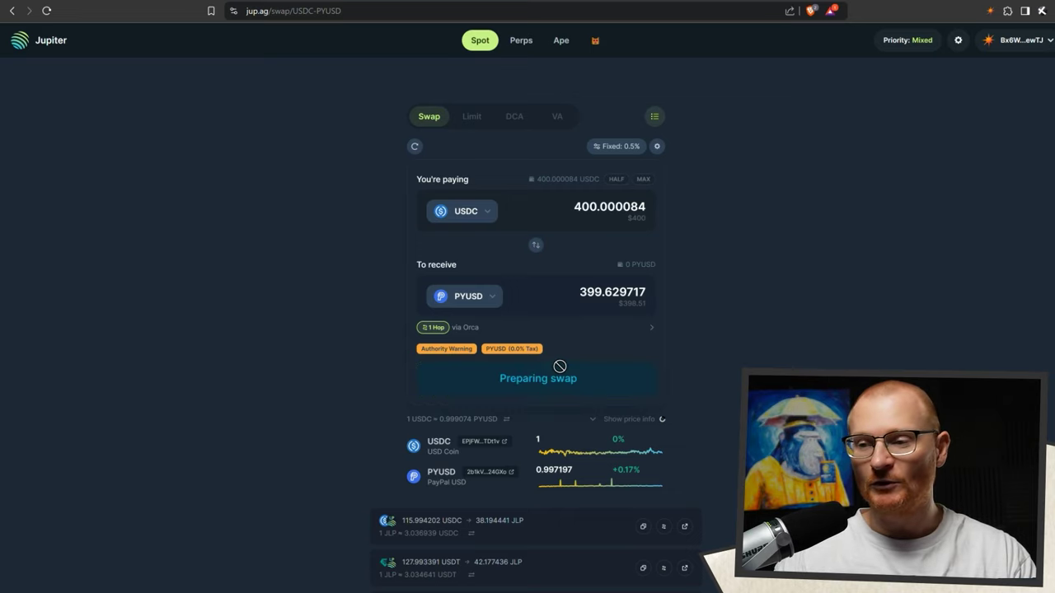
click(519, 349)
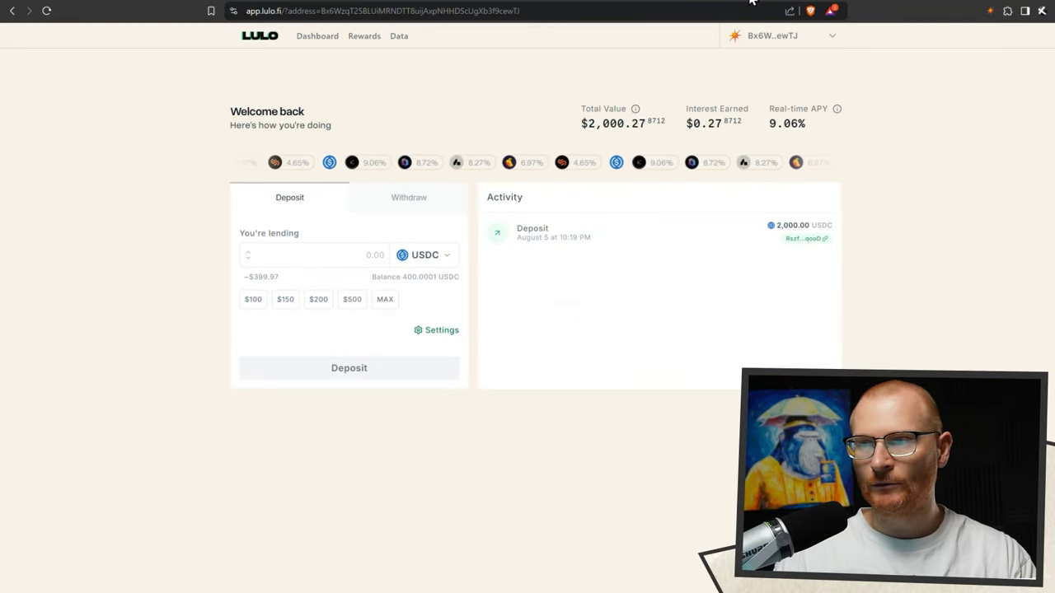
Switch to Lulo and prepare a deposit of the maximum 399.629722 PYUSD.
click(408, 255)
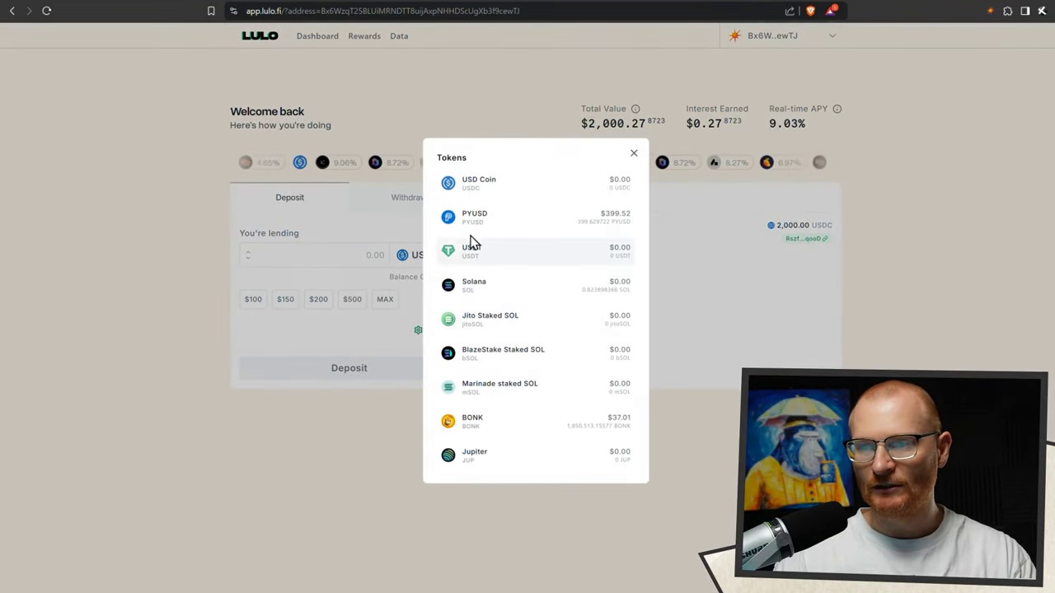
click(485, 219)
click(384, 302)
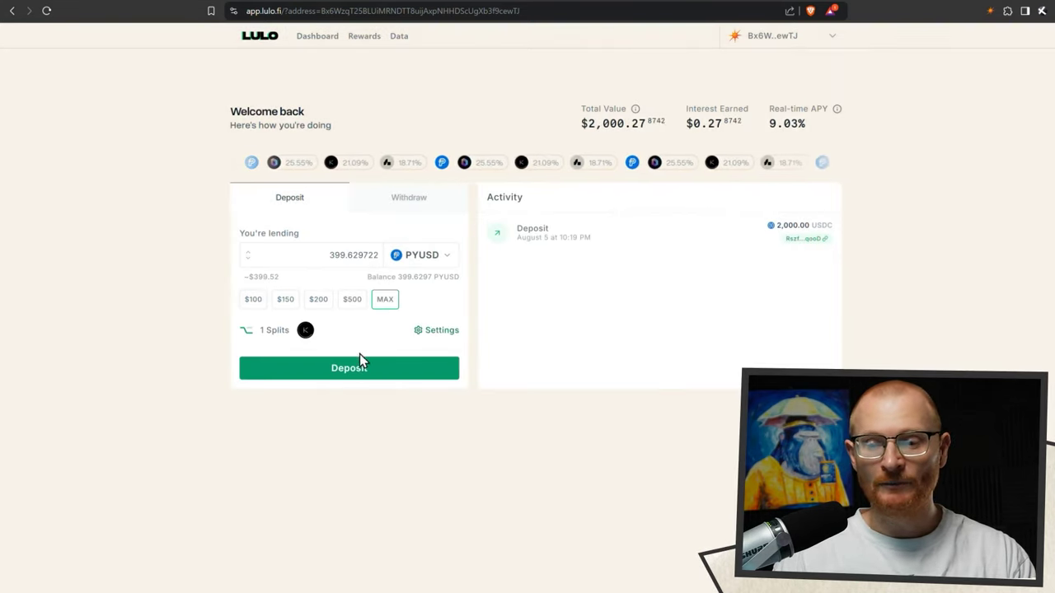
Start the PYUSD deposit, reject the wallet request, and check which platforms are selected for rotating funds in the Lulo settings.
click(358, 366)
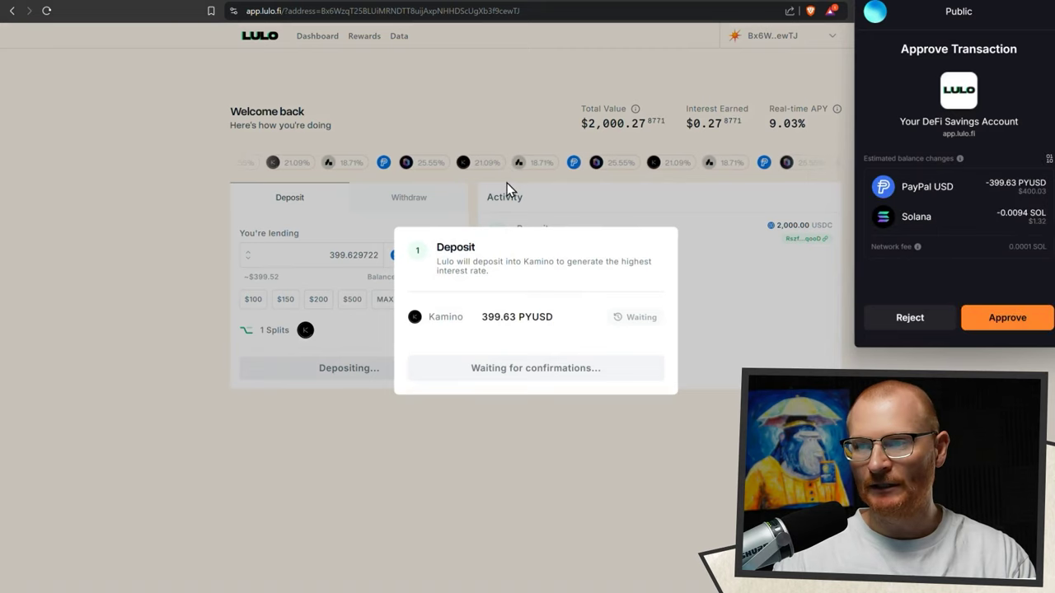
click(926, 326)
click(437, 332)
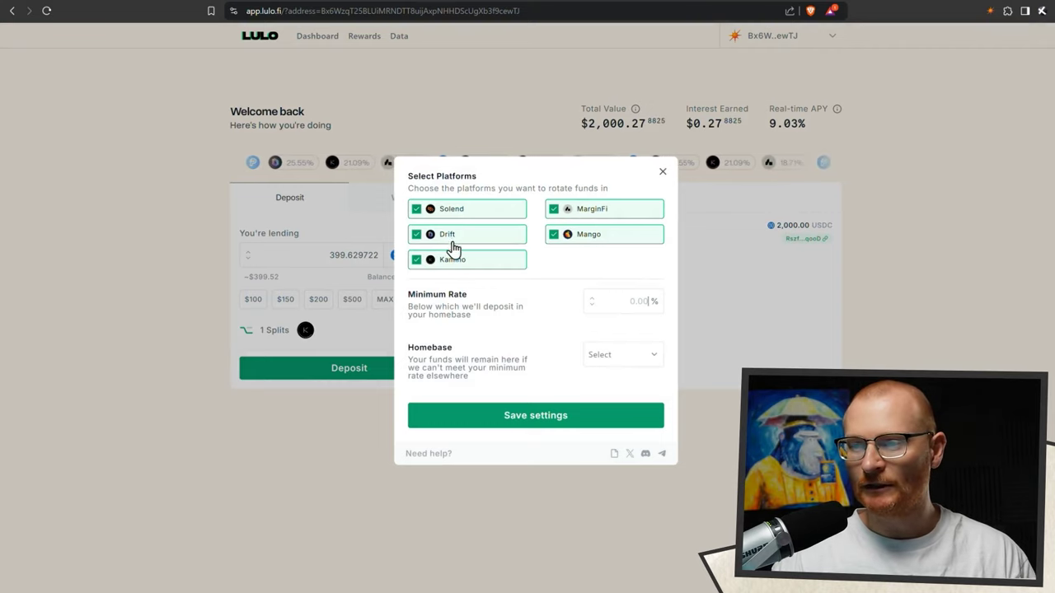
click(662, 172)
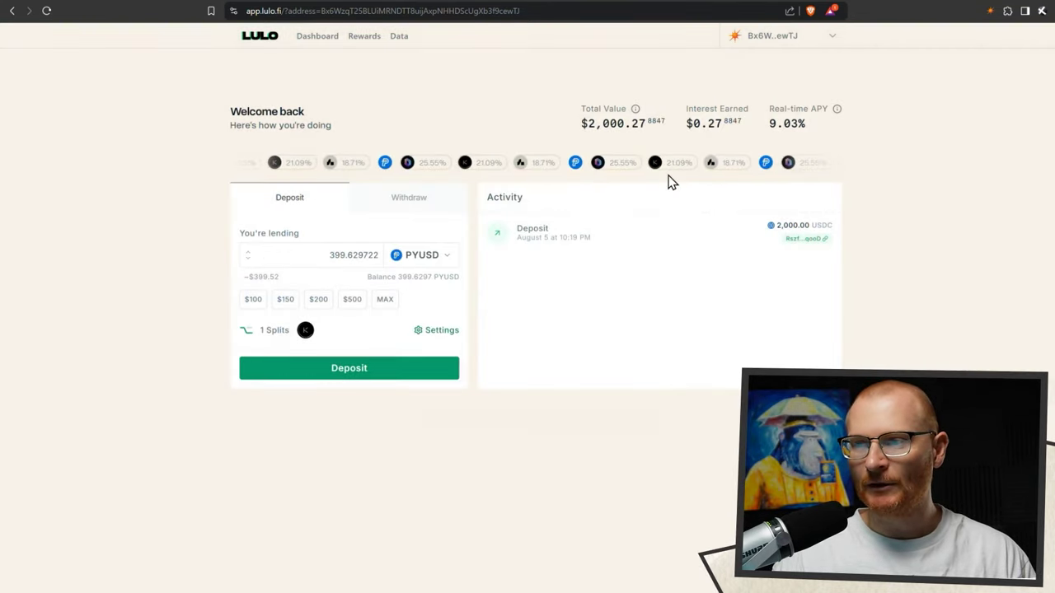
Deposit the 399.63 PYUSD into Lulo and approve the wallet transaction.
click(351, 370)
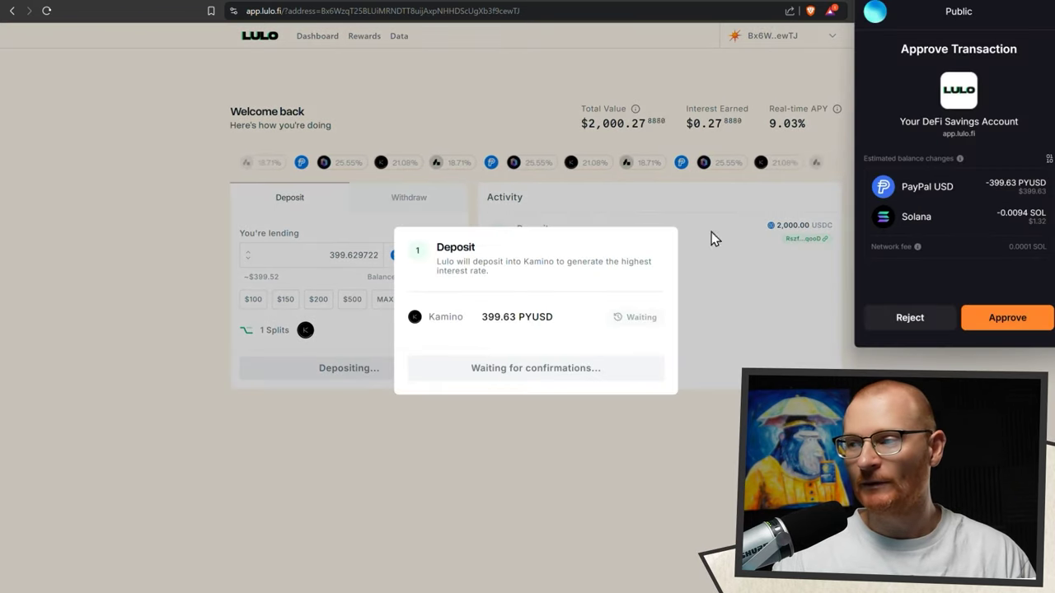
click(998, 320)
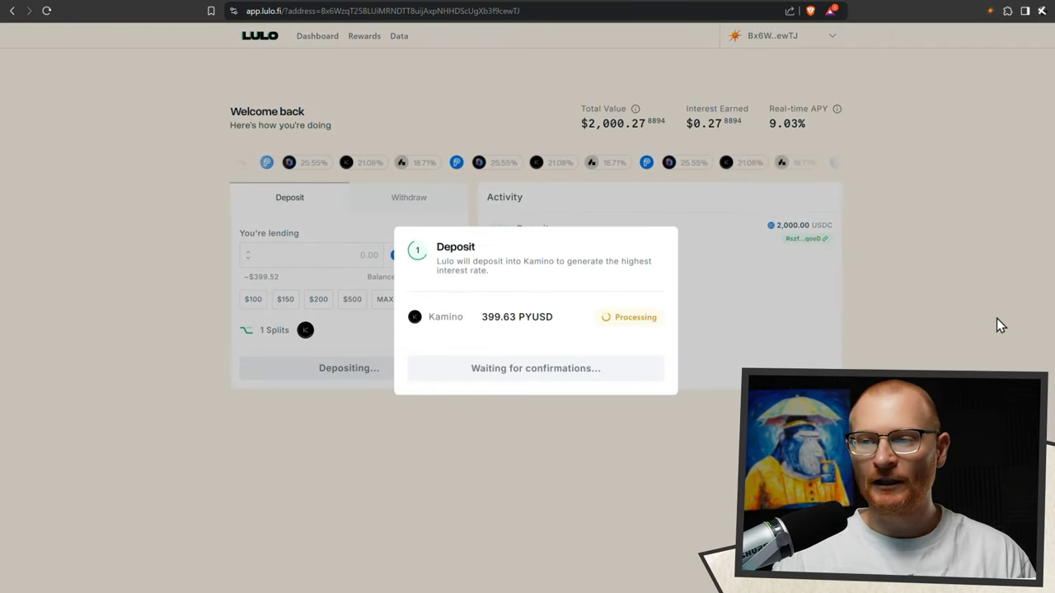